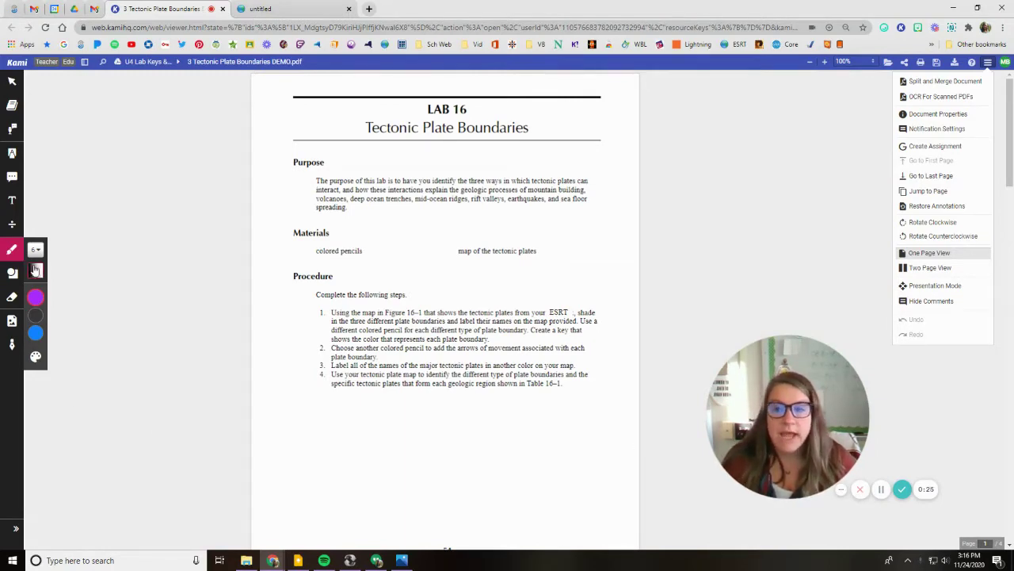
Consult the Tectonic Plates map and its boundary key in the reference tables PDF, and return to the lab document.
{"action": "mouse_move", "coordinate": [35, 297]}
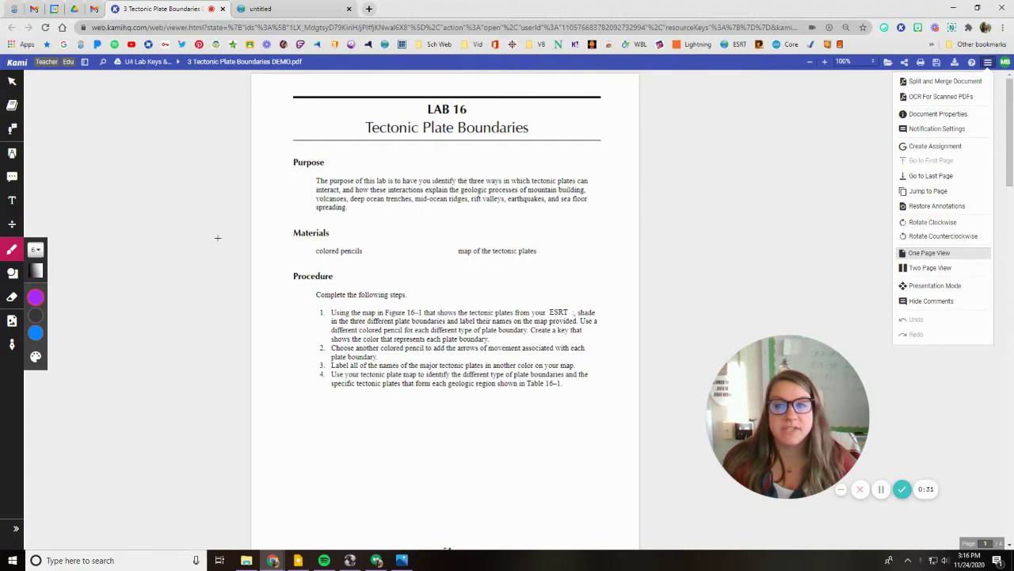
{"action": "left_click", "coordinate": [308, 8]}
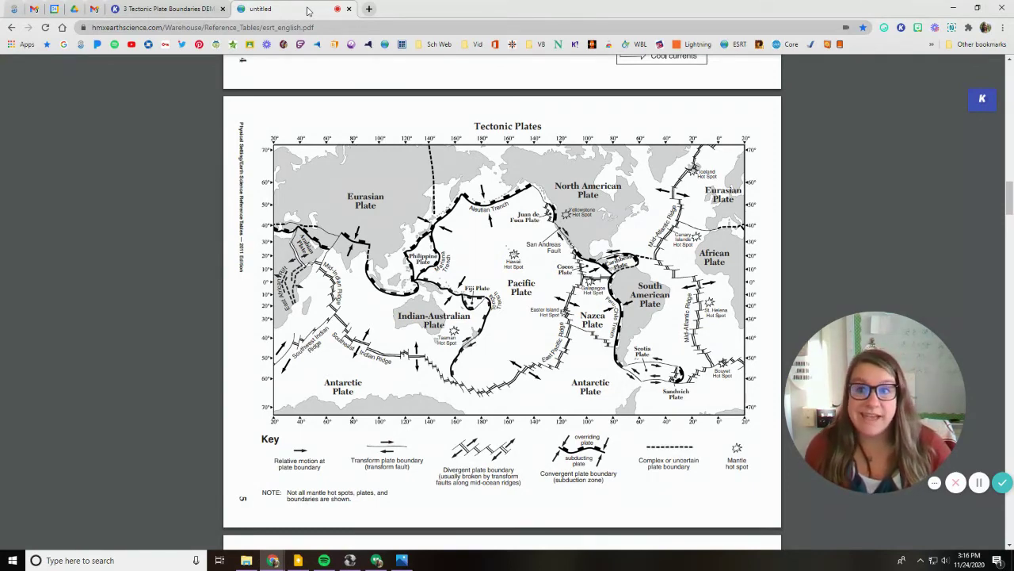
{"action": "left_click", "coordinate": [171, 9]}
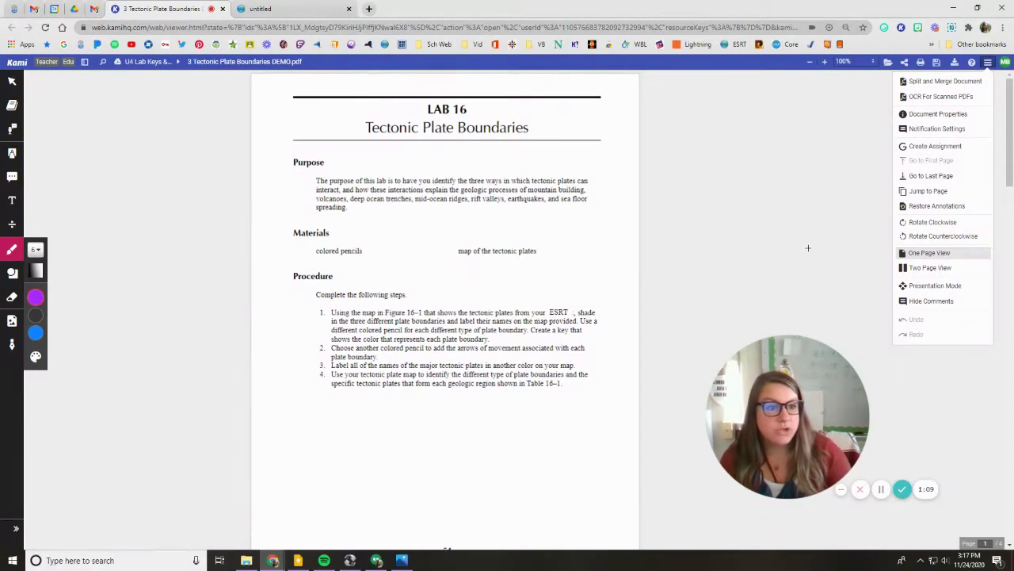
Rotate the lab document clockwise and enlarge the Figure 16–1 Tectonic Plates map to 170%.
{"action": "scroll", "coordinate": [557, 348], "scroll_direction": "down", "scroll_amount": 7}
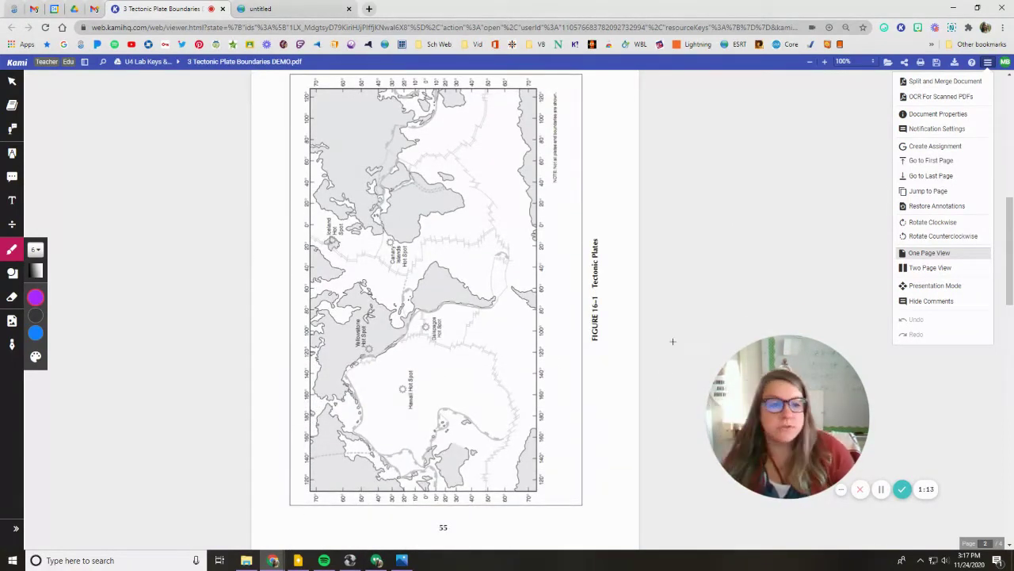
{"action": "left_click", "coordinate": [987, 64]}
{"action": "left_click", "coordinate": [988, 63]}
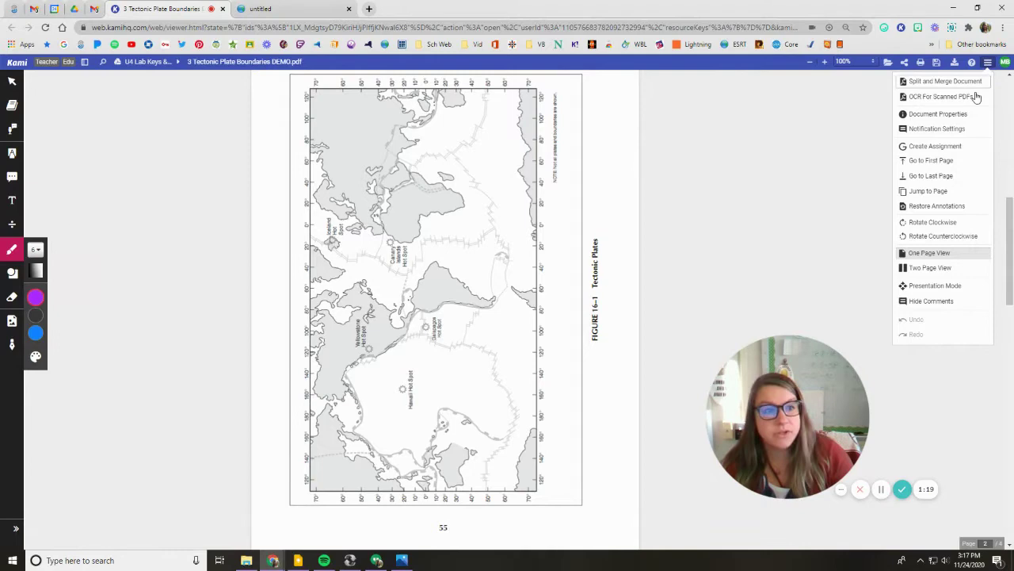
{"action": "left_click", "coordinate": [940, 224]}
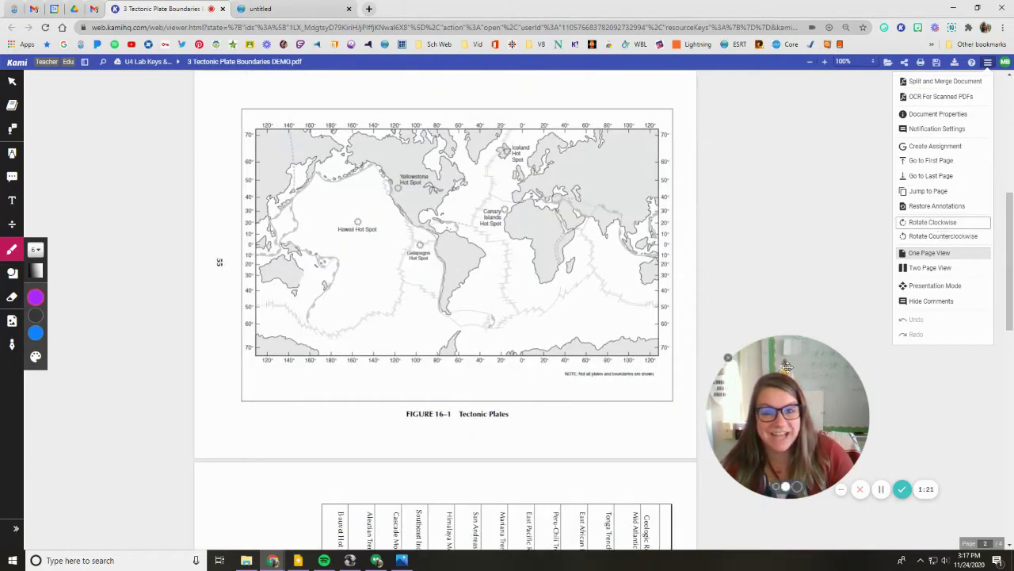
{"action": "left_click", "coordinate": [825, 64]}
{"action": "left_click", "coordinate": [825, 64]}
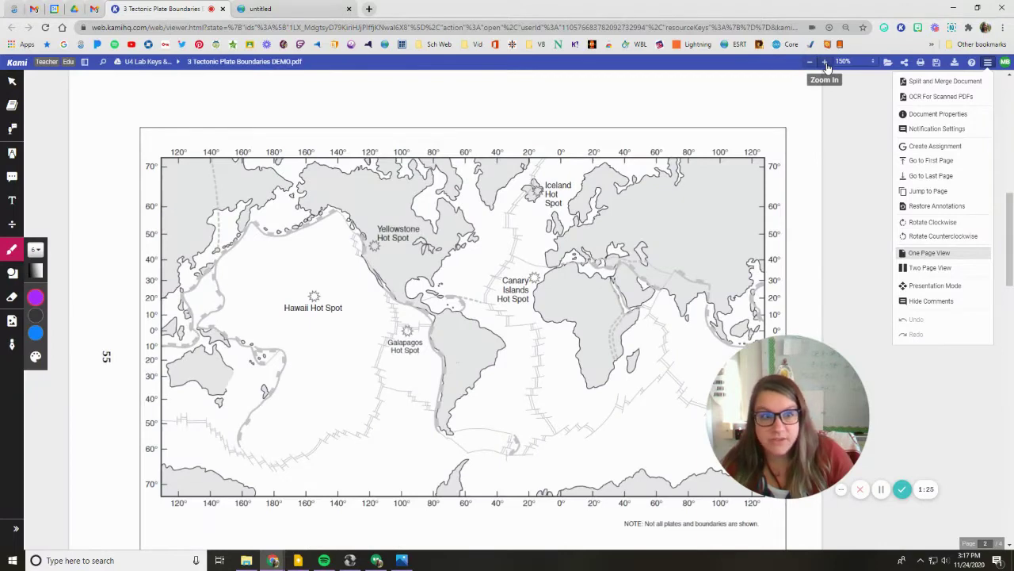
{"action": "left_click", "coordinate": [825, 64]}
{"action": "scroll", "coordinate": [519, 316], "scroll_direction": "down", "scroll_amount": 2}
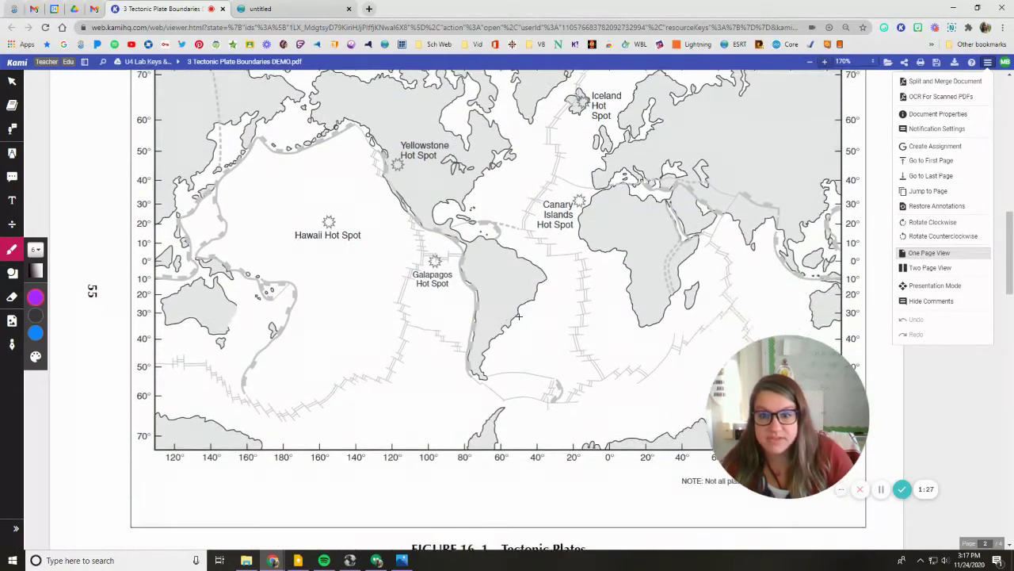
{"action": "scroll", "coordinate": [374, 221], "scroll_direction": "up", "scroll_amount": 1}
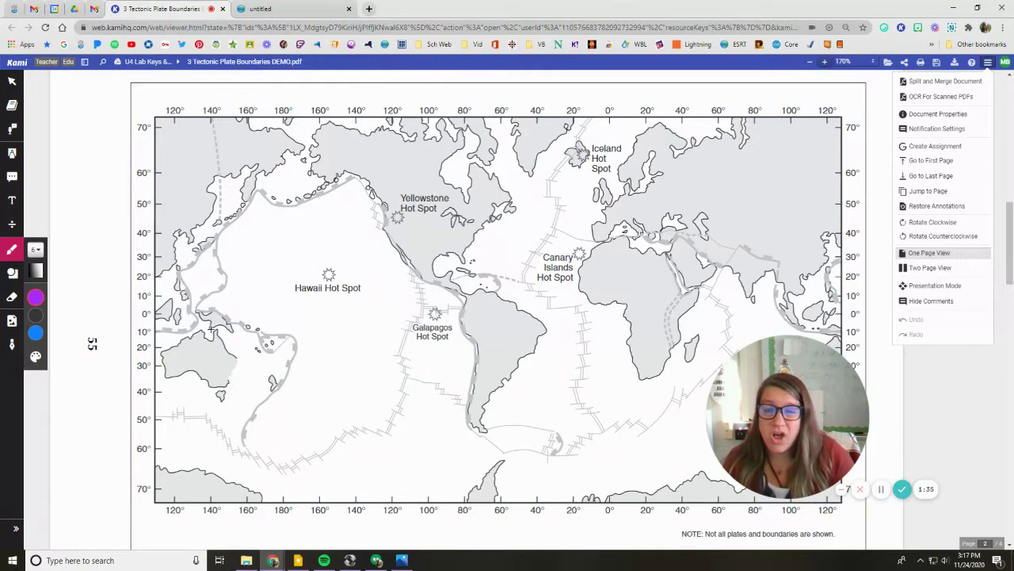
Try tracing the ridge south of Australia on the map with a purple freehand line of thickness 6.
{"action": "left_click", "coordinate": [36, 251]}
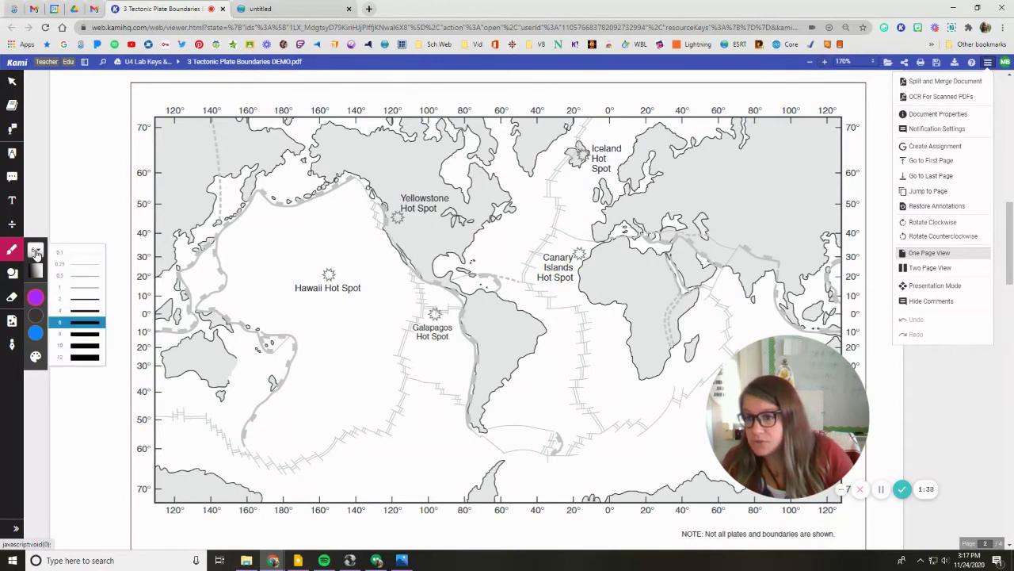
{"action": "left_click", "coordinate": [79, 322]}
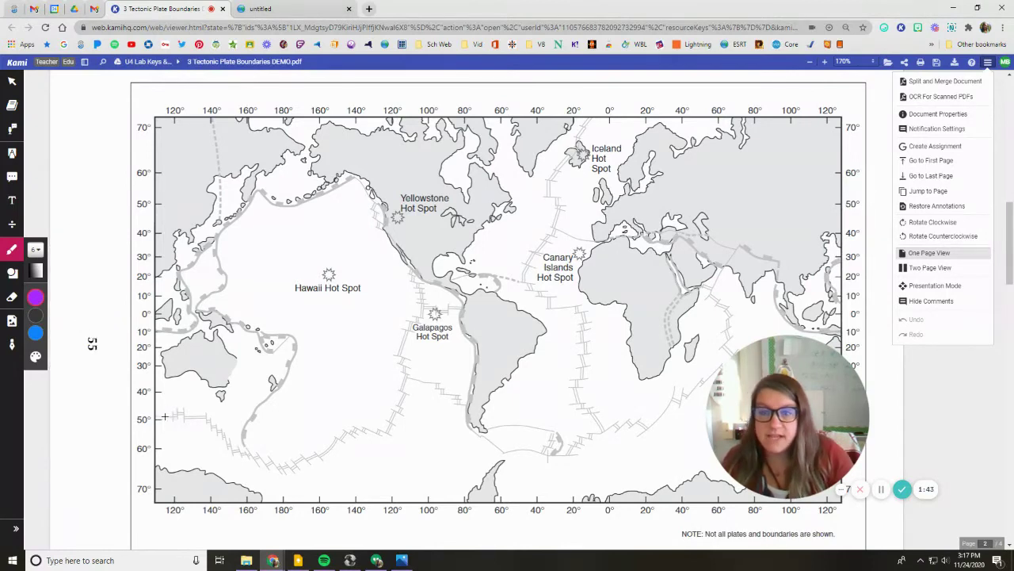
{"action": "scroll", "coordinate": [244, 401], "scroll_direction": "down", "scroll_amount": 1}
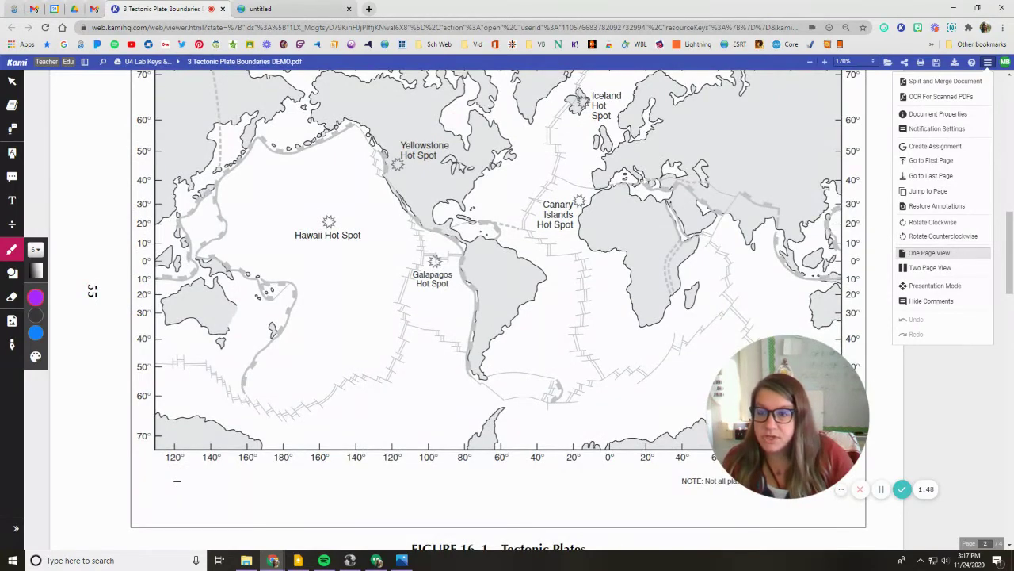
{"action": "mouse_move", "coordinate": [158, 363]}
{"action": "left_mouse_down"}
{"action": "mouse_move", "coordinate": [202, 363]}
{"action": "mouse_move", "coordinate": [240, 402]}
{"action": "mouse_move", "coordinate": [259, 404]}
{"action": "left_mouse_up"}
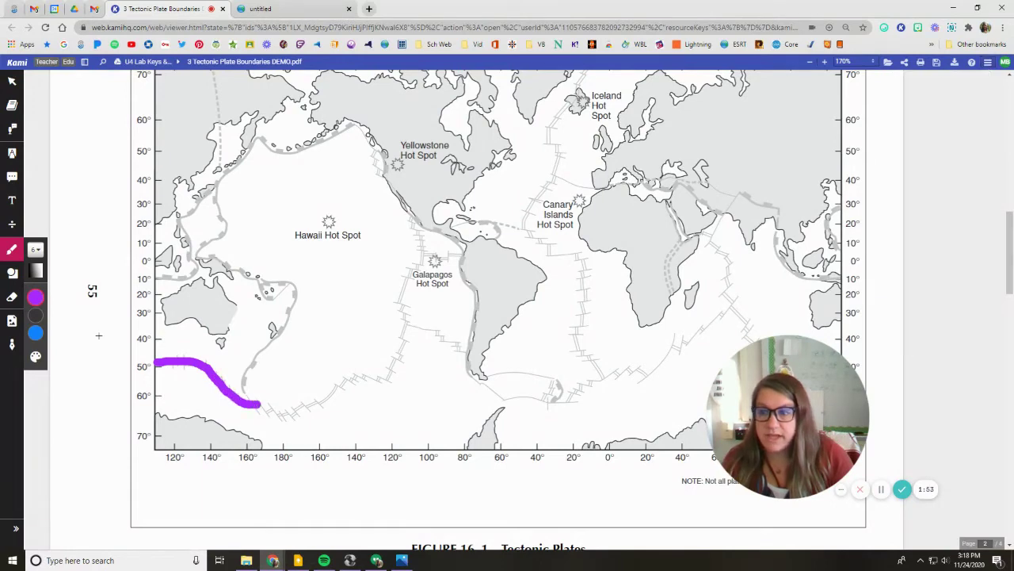
Set the freehand line thickness to 4 and undo the purple stroke south of Australia.
{"action": "left_click", "coordinate": [35, 249]}
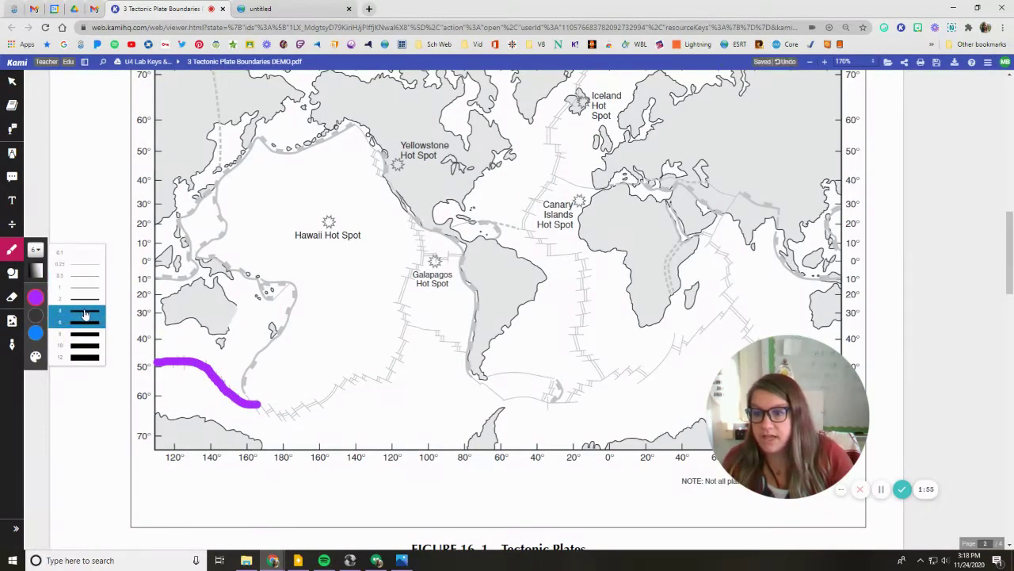
{"action": "left_click", "coordinate": [83, 310]}
{"action": "key", "text": "ctrl+z"}
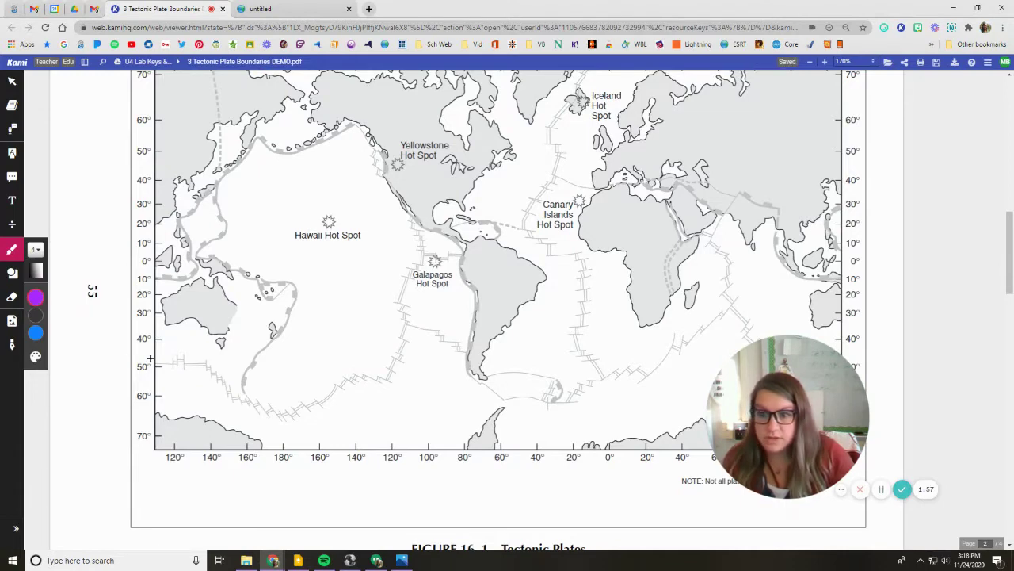
Trace the divergent boundaries in purple through the Pacific, off western North America, along the Mid-Atlantic Ridge and southeast of Africa.
{"action": "mouse_move", "coordinate": [158, 364]}
{"action": "left_mouse_down"}
{"action": "mouse_move", "coordinate": [212, 367]}
{"action": "mouse_move", "coordinate": [230, 394]}
{"action": "mouse_move", "coordinate": [306, 411]}
{"action": "mouse_move", "coordinate": [393, 368]}
{"action": "mouse_move", "coordinate": [420, 230]}
{"action": "mouse_move", "coordinate": [411, 224]}
{"action": "left_mouse_up"}
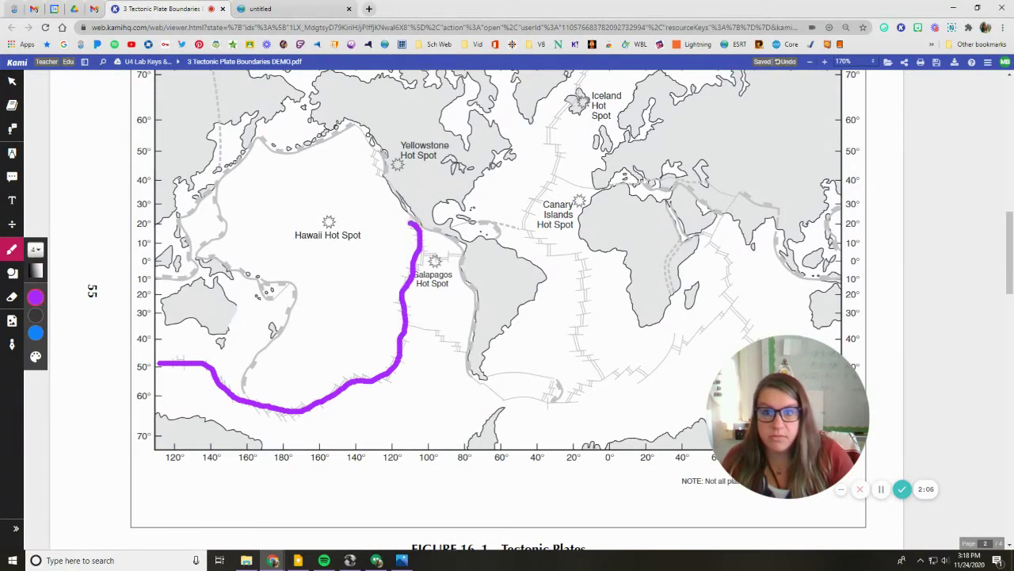
{"action": "left_click_drag", "start_coordinate": [372, 153], "coordinate": [384, 177]}
{"action": "scroll", "coordinate": [356, 271], "scroll_direction": "up", "scroll_amount": 1}
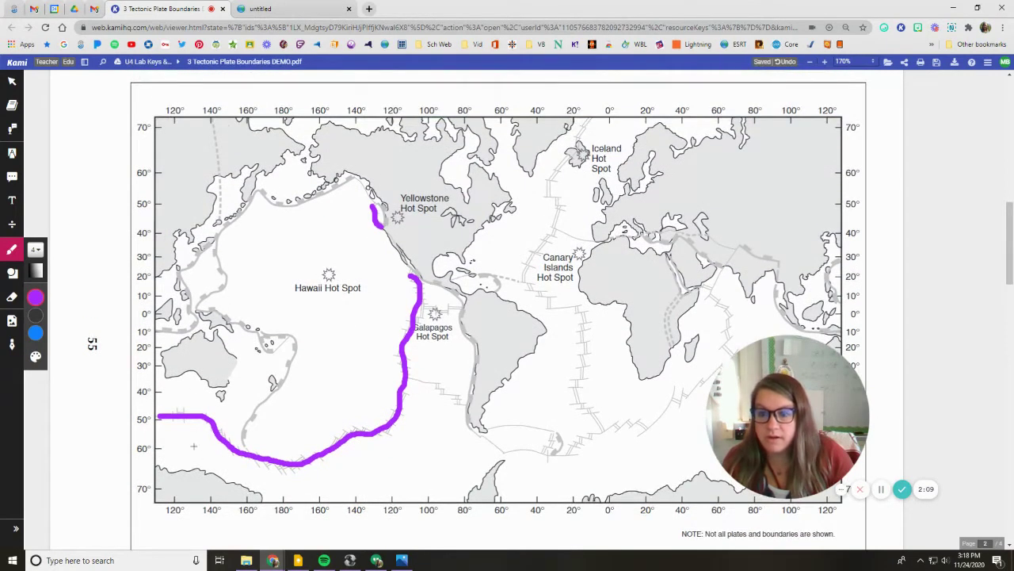
{"action": "mouse_move", "coordinate": [410, 380]}
{"action": "left_mouse_down"}
{"action": "mouse_move", "coordinate": [431, 378]}
{"action": "mouse_move", "coordinate": [461, 404]}
{"action": "left_mouse_up"}
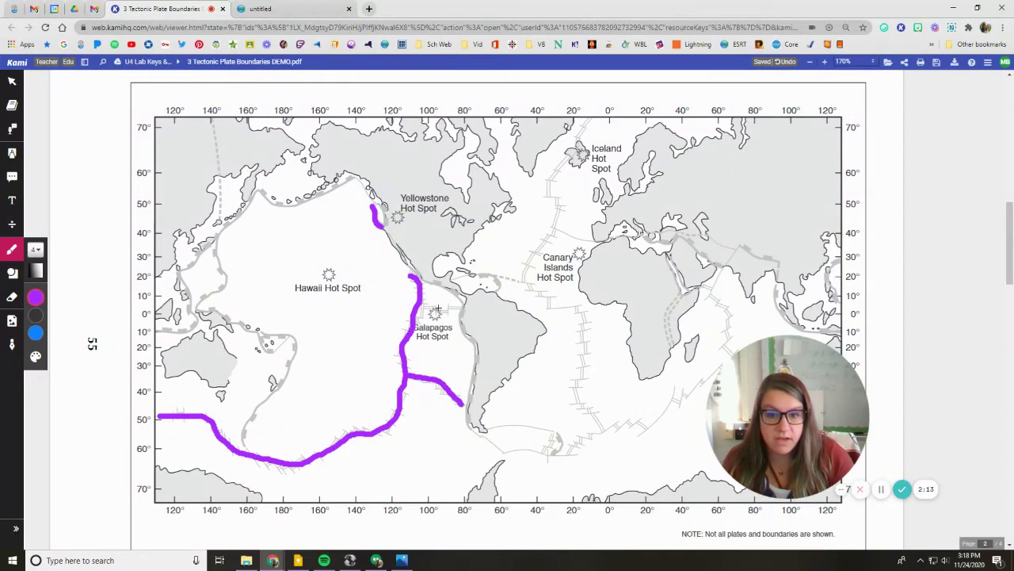
{"action": "left_click_drag", "start_coordinate": [420, 302], "coordinate": [469, 303]}
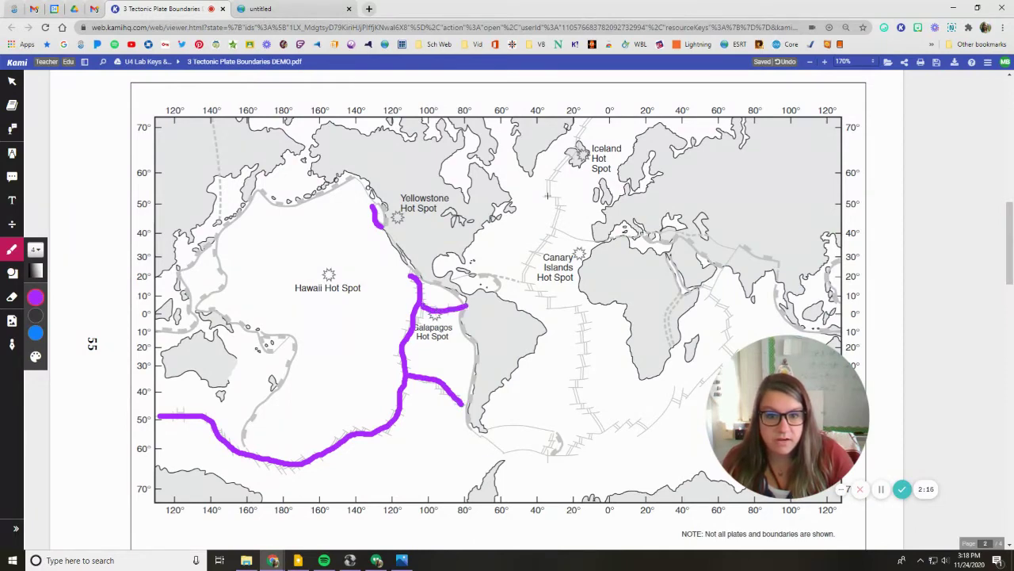
{"action": "mouse_move", "coordinate": [588, 120]}
{"action": "left_mouse_down"}
{"action": "mouse_move", "coordinate": [560, 168]}
{"action": "mouse_move", "coordinate": [547, 236]}
{"action": "mouse_move", "coordinate": [526, 273]}
{"action": "mouse_move", "coordinate": [547, 299]}
{"action": "mouse_move", "coordinate": [573, 303]}
{"action": "mouse_move", "coordinate": [575, 388]}
{"action": "mouse_move", "coordinate": [595, 421]}
{"action": "mouse_move", "coordinate": [570, 459]}
{"action": "left_mouse_up"}
{"action": "mouse_move", "coordinate": [542, 453]}
{"action": "left_mouse_down"}
{"action": "mouse_move", "coordinate": [555, 429]}
{"action": "mouse_move", "coordinate": [645, 421]}
{"action": "mouse_move", "coordinate": [712, 374]}
{"action": "left_mouse_up"}
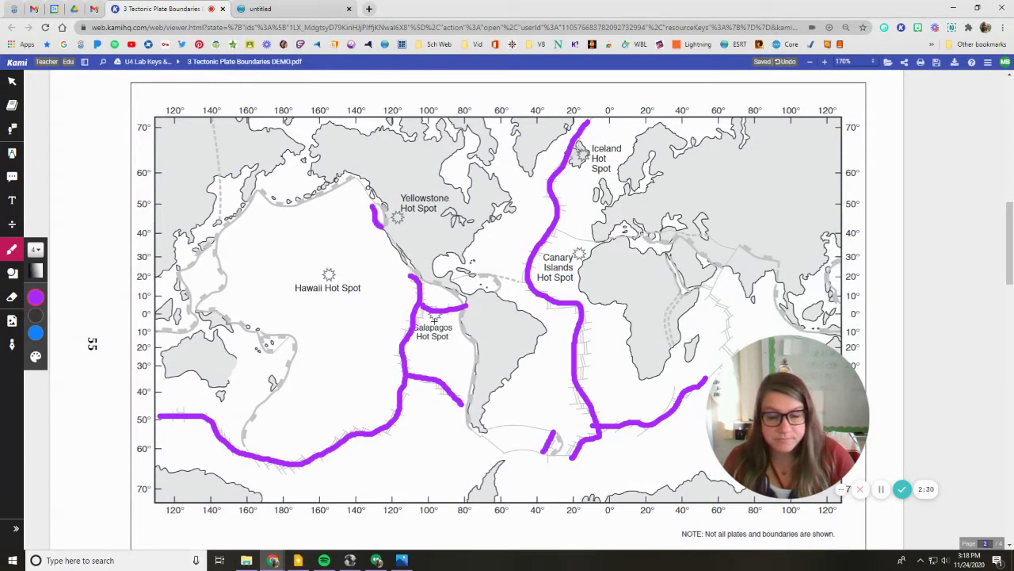
Add a key entry below the map with a short purple line and the purple text label "Divergent Plate Boundaries".
{"action": "scroll", "coordinate": [181, 458], "scroll_direction": "down", "scroll_amount": 2}
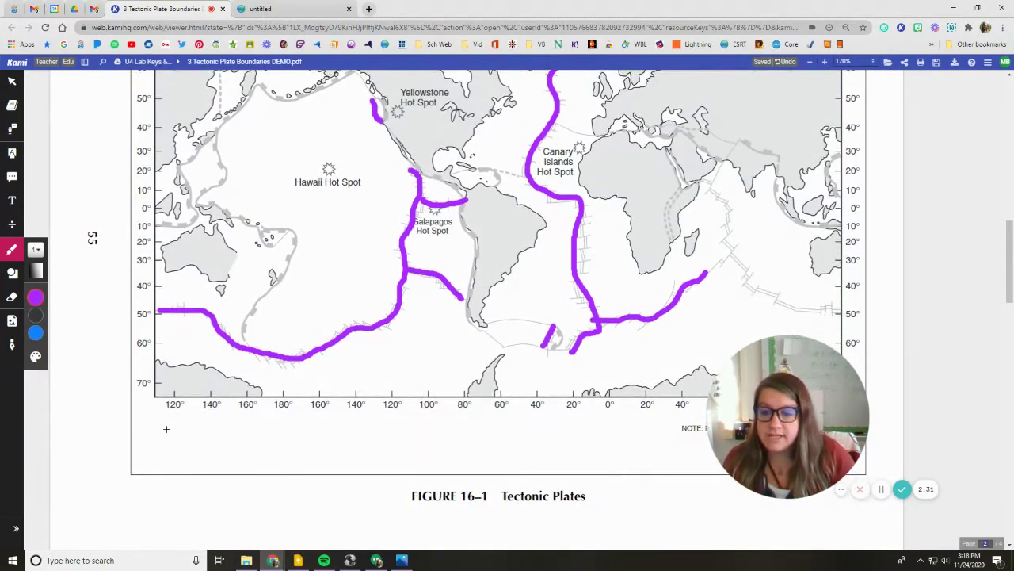
{"action": "left_click_drag", "start_coordinate": [163, 428], "coordinate": [190, 430]}
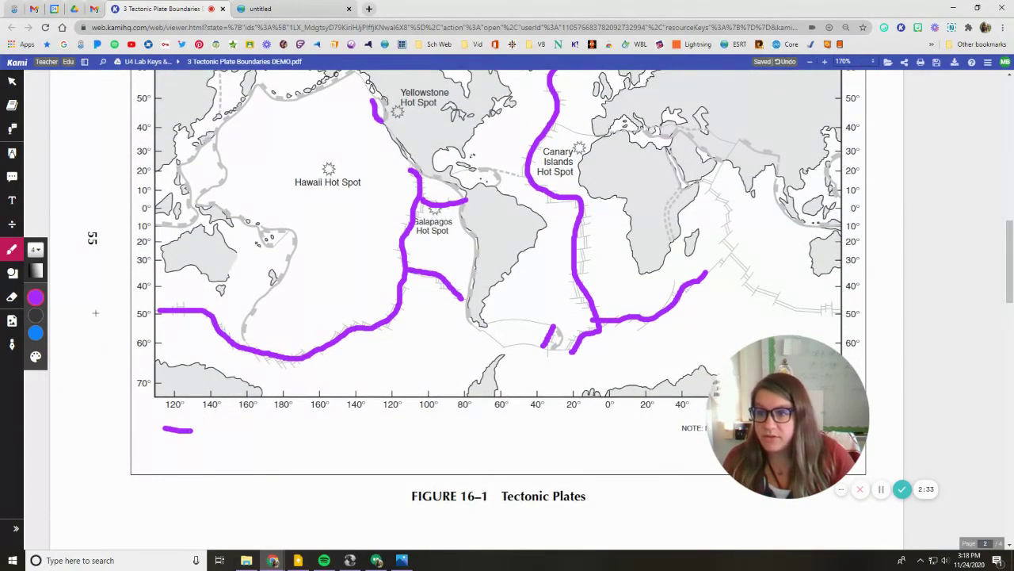
{"action": "left_click", "coordinate": [11, 200]}
{"action": "left_click", "coordinate": [36, 248]}
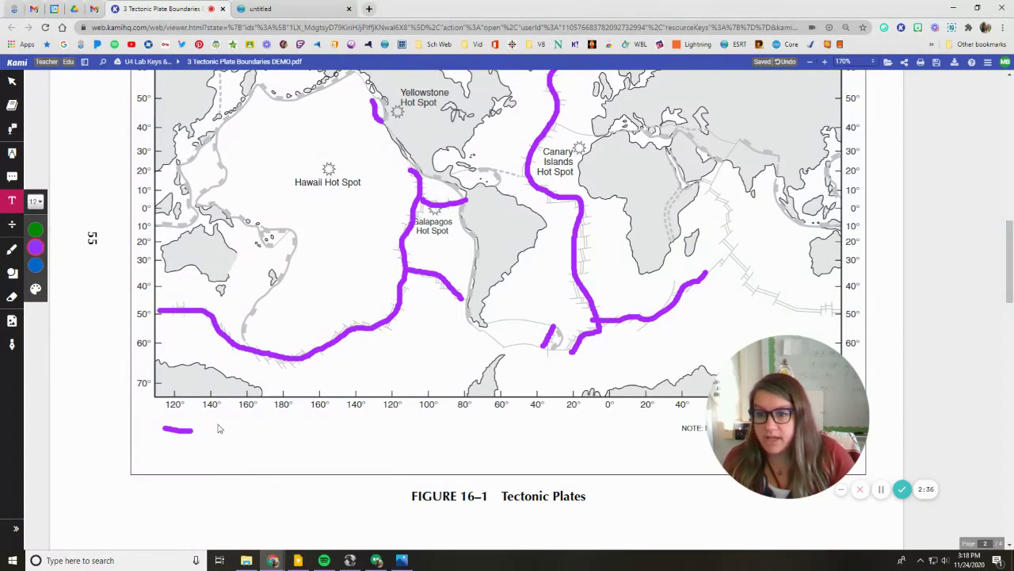
{"action": "left_click", "coordinate": [205, 430]}
{"action": "type", "text": "Di"}
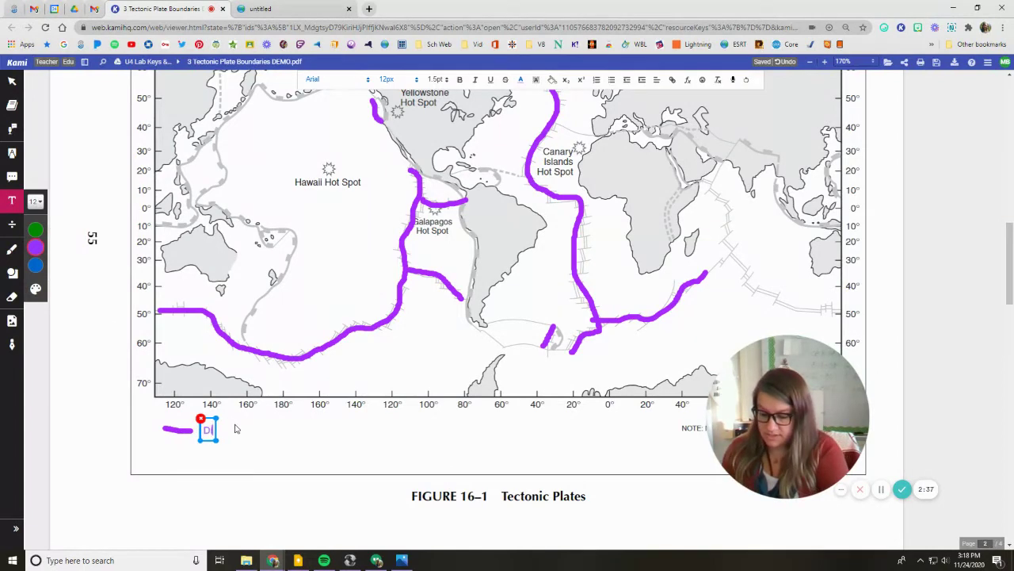
{"action": "type", "text": "vergent Pla"}
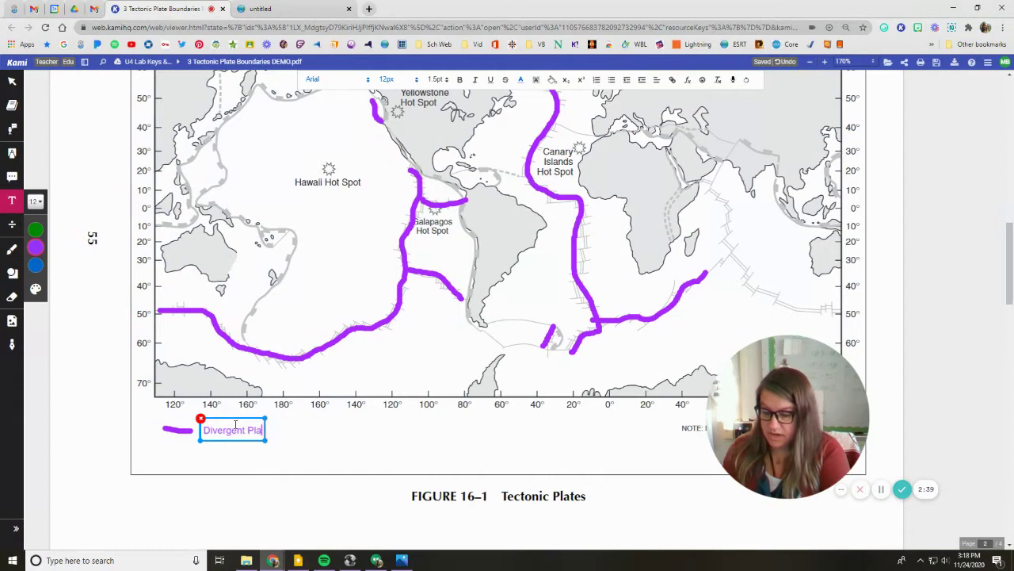
{"action": "type", "text": "te Boundaries"}
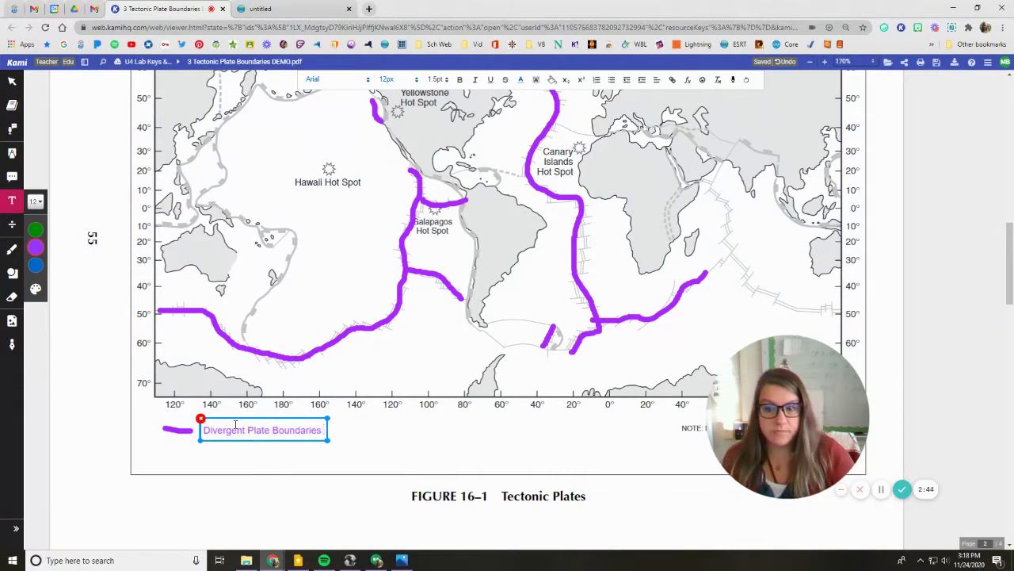
{"action": "left_click", "coordinate": [12, 81]}
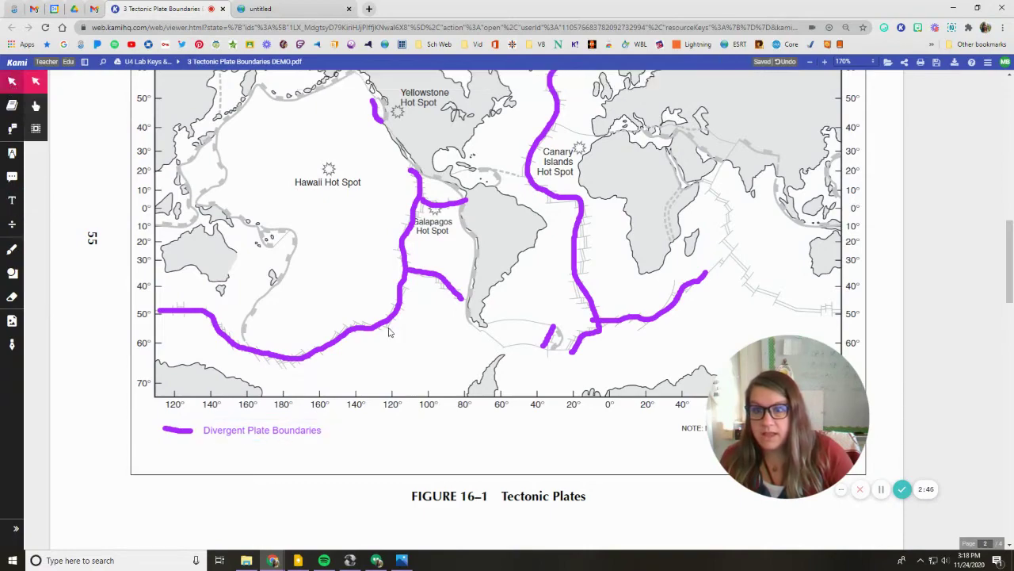
Compare the marked map with the Tectonic Plates map in the reference tables PDF, and return to the lab document.
{"action": "scroll", "coordinate": [389, 333], "scroll_direction": "up", "scroll_amount": 1}
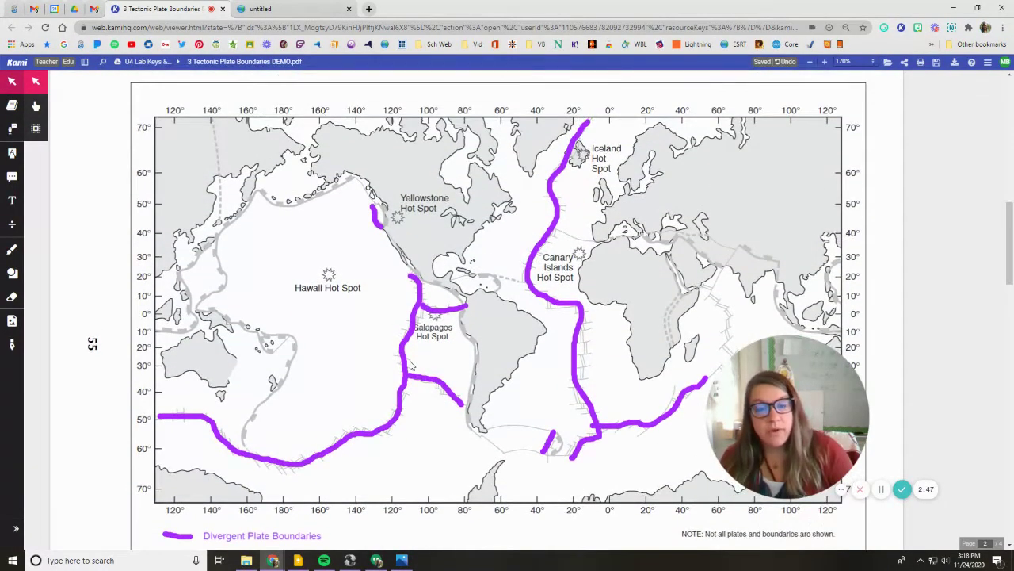
{"action": "scroll", "coordinate": [410, 365], "scroll_direction": "down", "scroll_amount": 1}
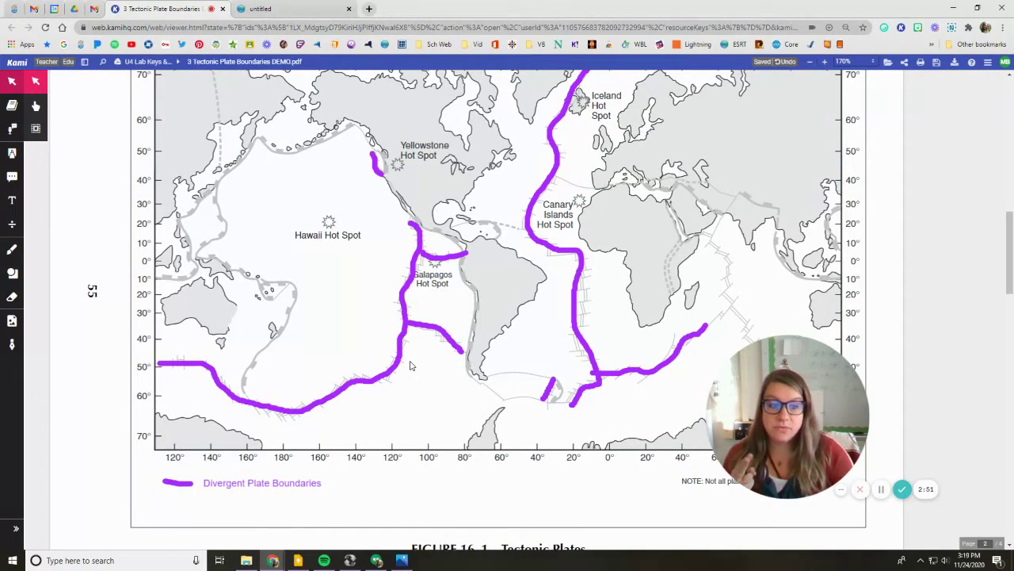
{"action": "scroll", "coordinate": [234, 294], "scroll_direction": "up", "scroll_amount": 1}
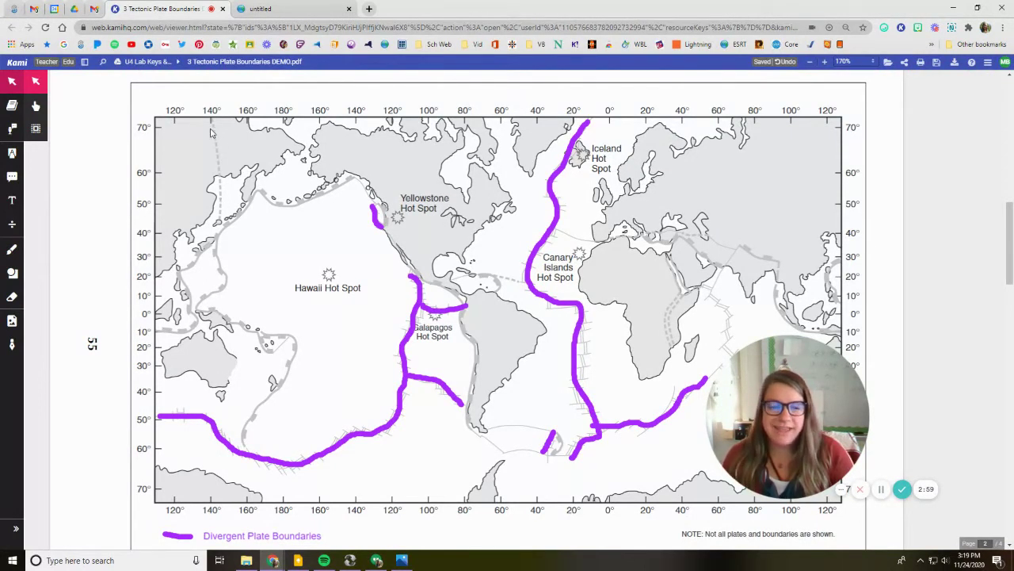
{"action": "left_click", "coordinate": [262, 9]}
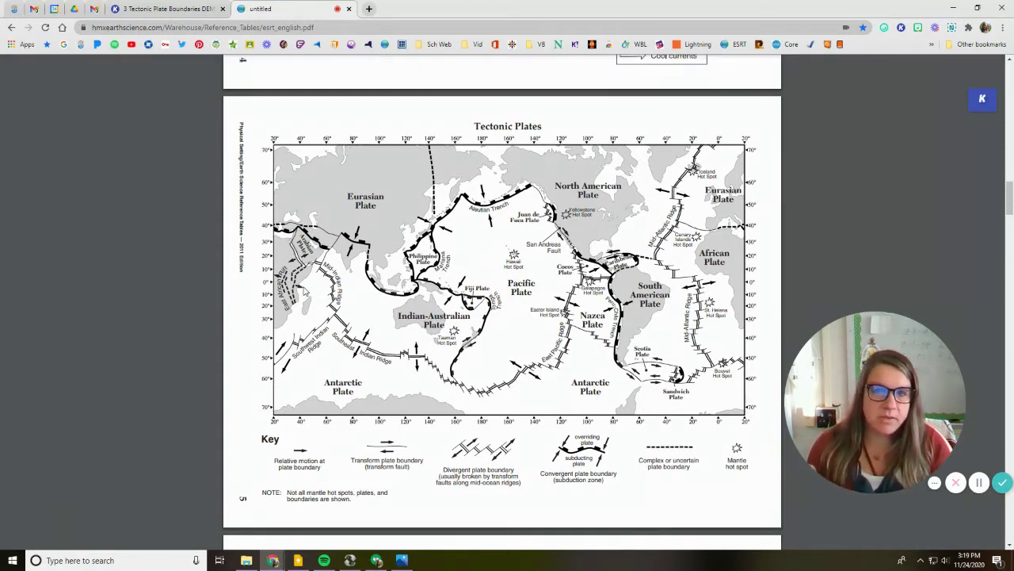
{"action": "left_click", "coordinate": [166, 9]}
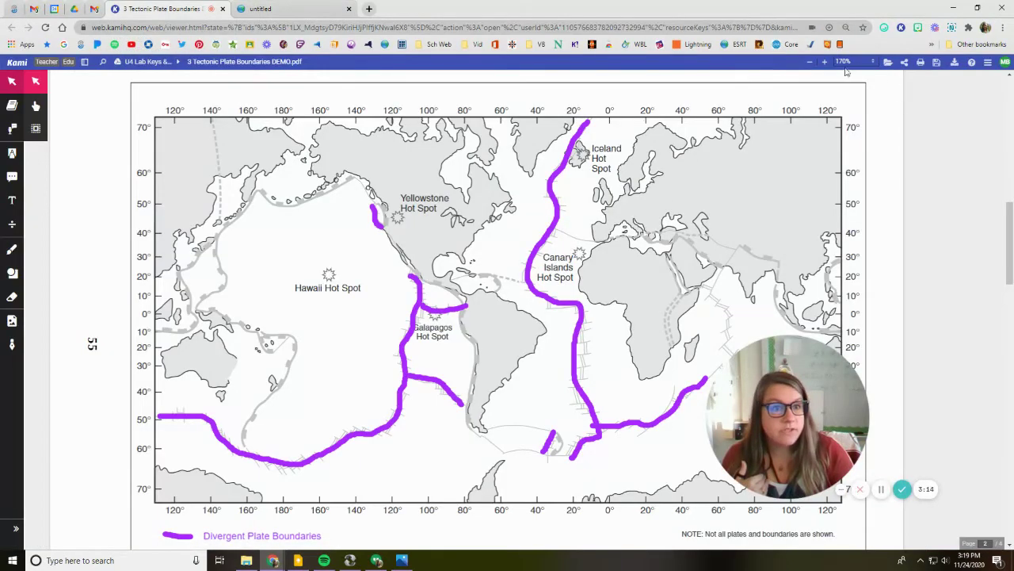
Reduce the document zoom to 150% and rotate the pages counterclockwise.
{"action": "left_click", "coordinate": [811, 63]}
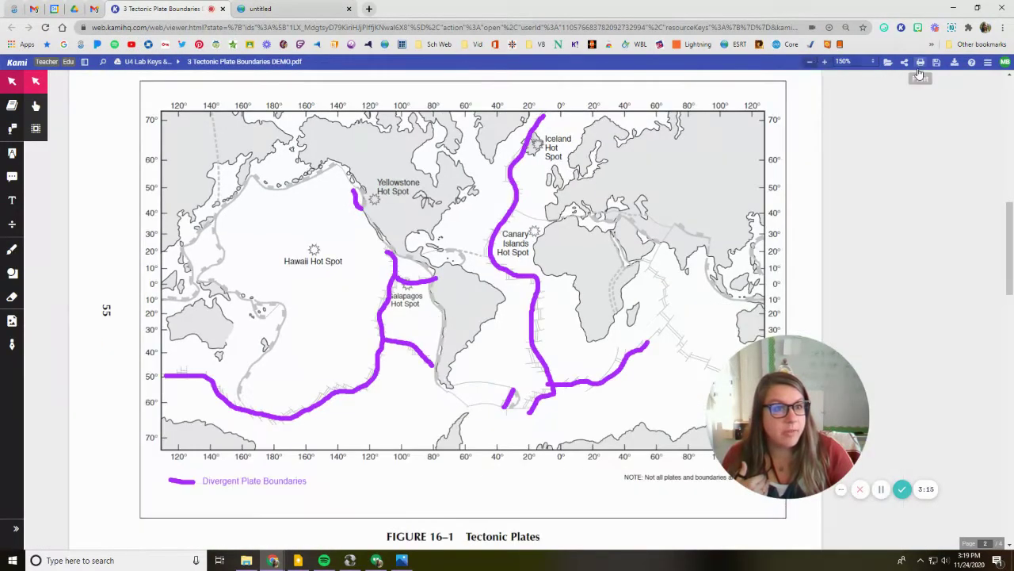
{"action": "left_click", "coordinate": [987, 62]}
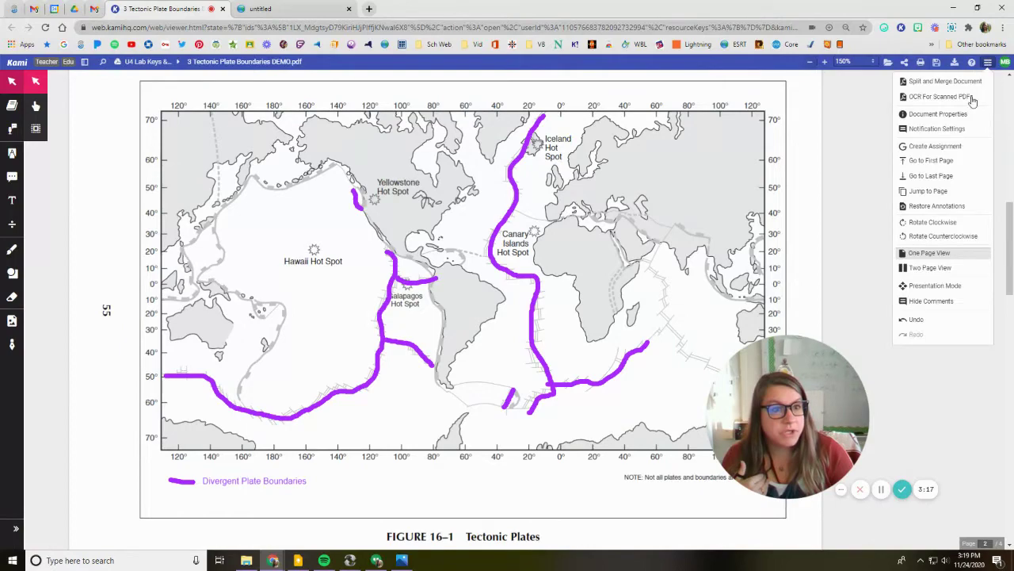
{"action": "left_click", "coordinate": [937, 237]}
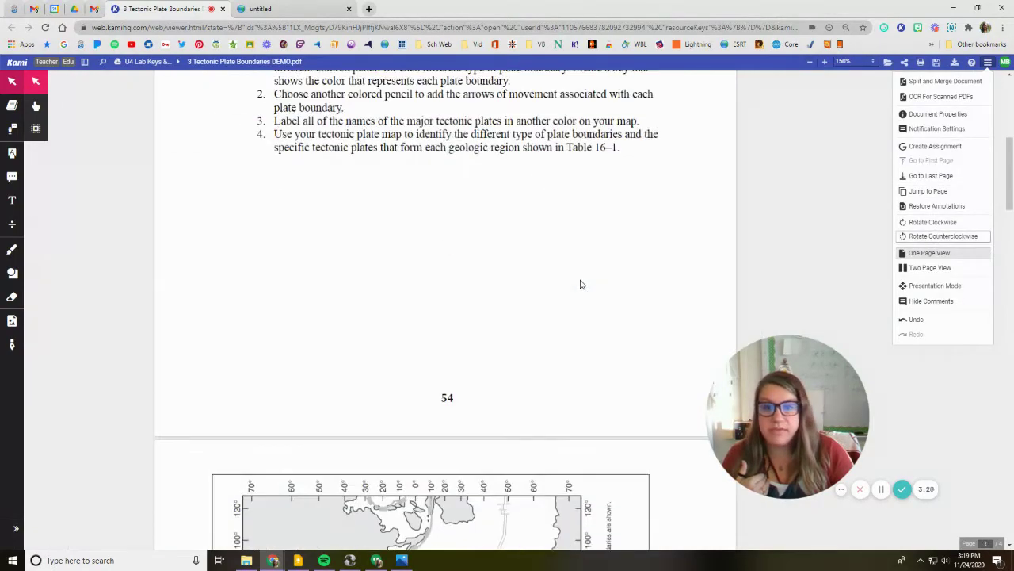
Review the lab's procedure steps and rotate the pages clockwise to set the Figure 16-1 map upright.
{"action": "scroll", "coordinate": [581, 283], "scroll_direction": "up", "scroll_amount": 3}
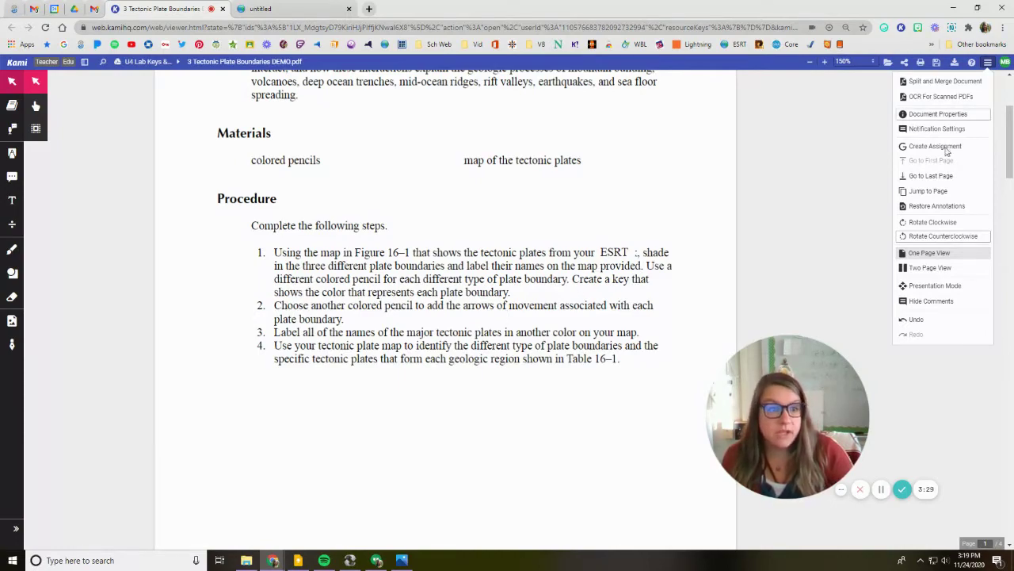
{"action": "left_click", "coordinate": [933, 222]}
{"action": "scroll", "coordinate": [514, 299], "scroll_direction": "down", "scroll_amount": 6}
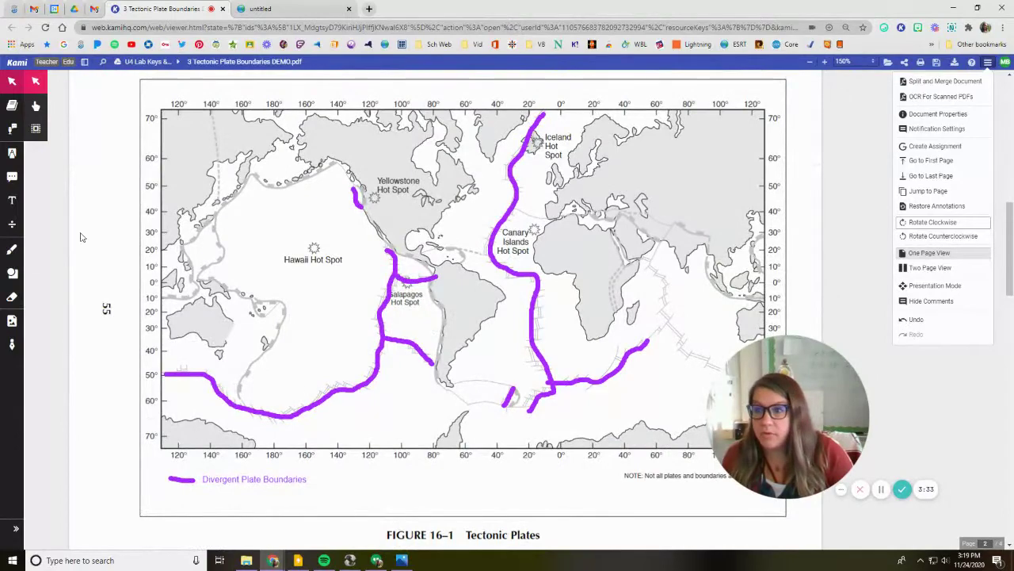
Draw black arrows of thickness 2 pointing away from both sides of the South Pacific divergent boundary, and check the reference Tectonic Plates map.
{"action": "left_click", "coordinate": [12, 249]}
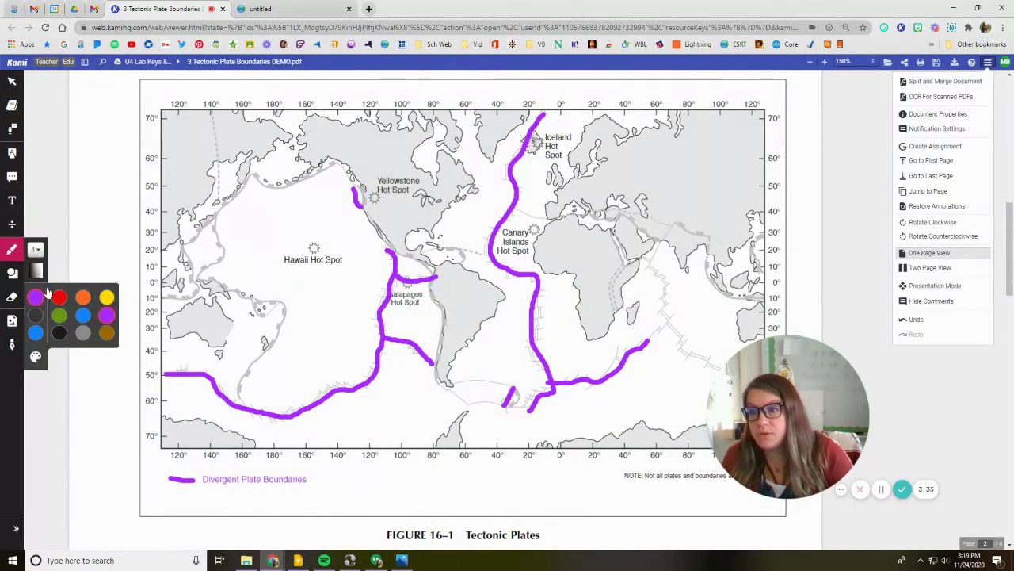
{"action": "left_click", "coordinate": [59, 333]}
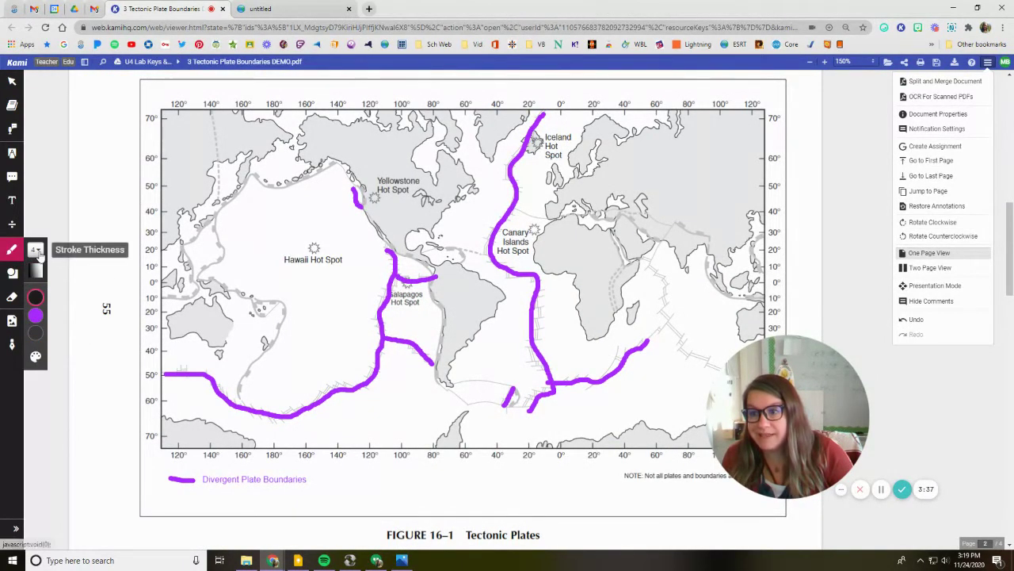
{"action": "left_click", "coordinate": [35, 251]}
{"action": "left_click", "coordinate": [71, 301]}
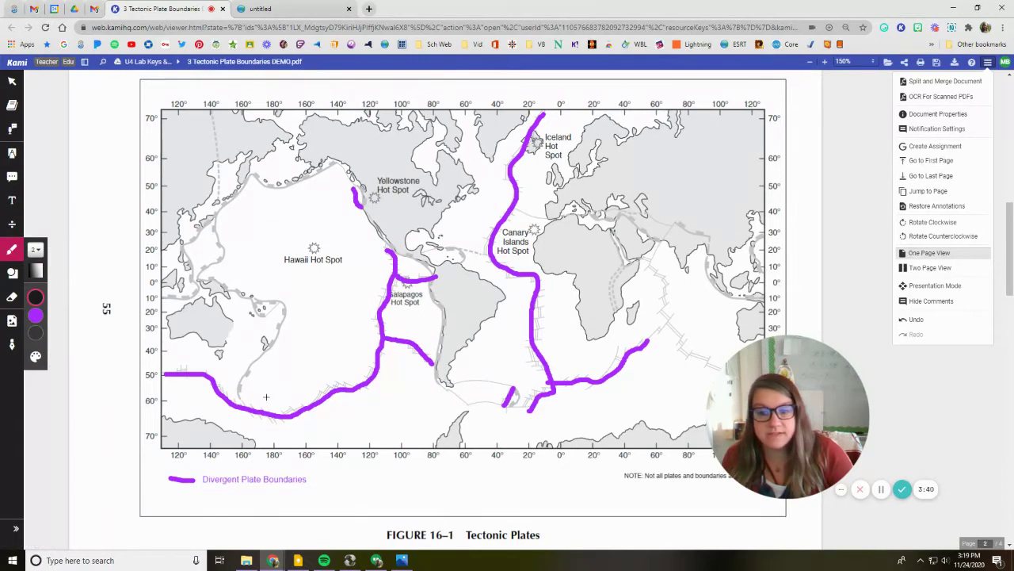
{"action": "left_click_drag", "start_coordinate": [269, 397], "coordinate": [279, 398]}
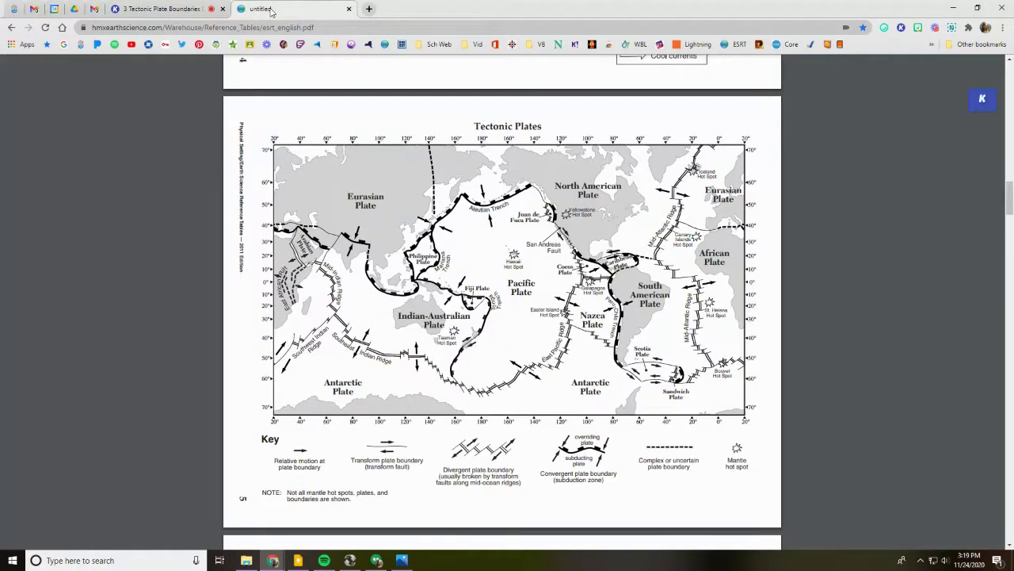
{"action": "left_click", "coordinate": [262, 8]}
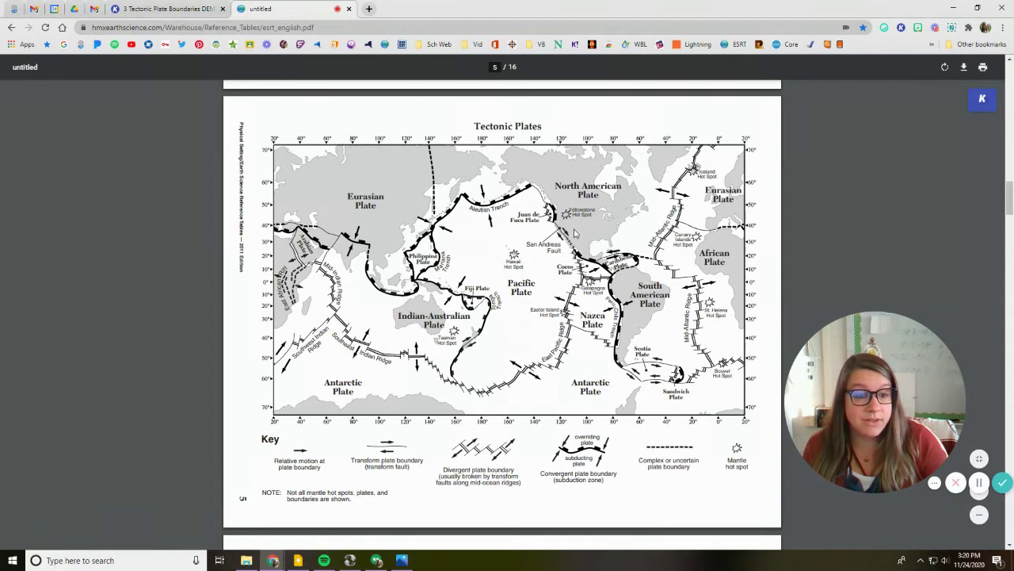
{"action": "left_click", "coordinate": [166, 11]}
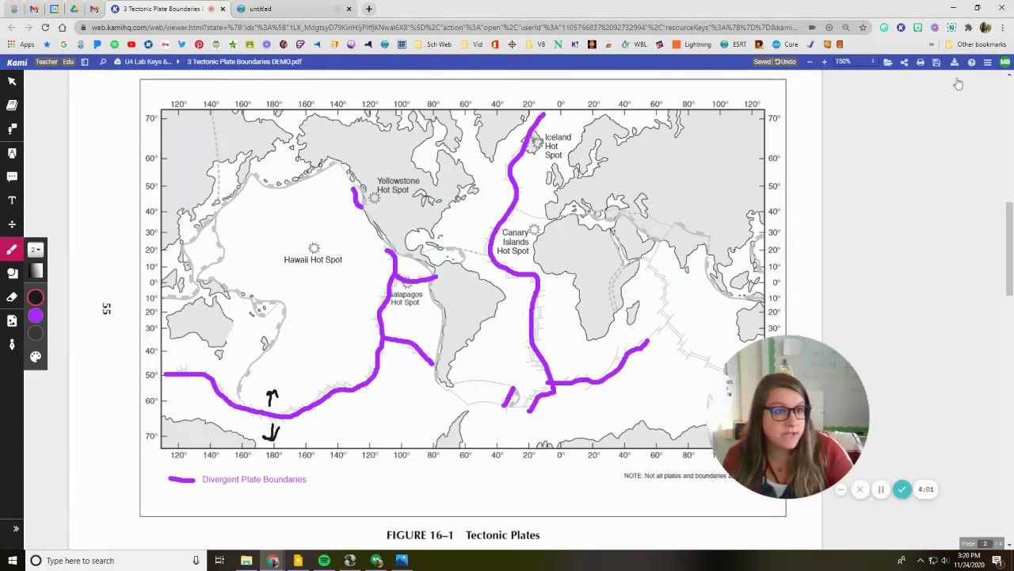
Rotate the pages counterclockwise and read the procedure steps on arrows and plate names.
{"action": "left_click", "coordinate": [988, 64]}
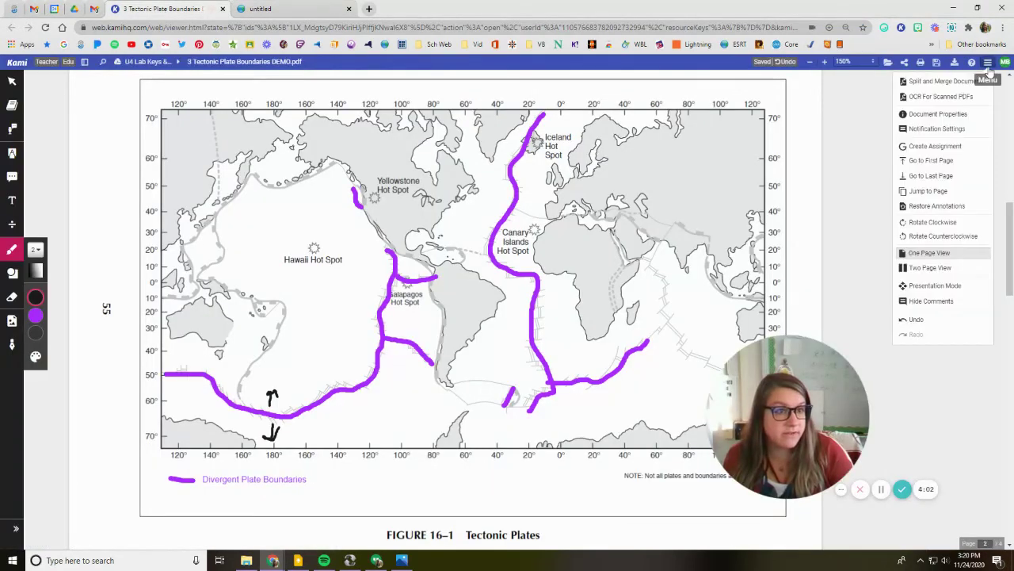
{"action": "left_click", "coordinate": [943, 236]}
{"action": "scroll", "coordinate": [534, 301], "scroll_direction": "up", "scroll_amount": 10}
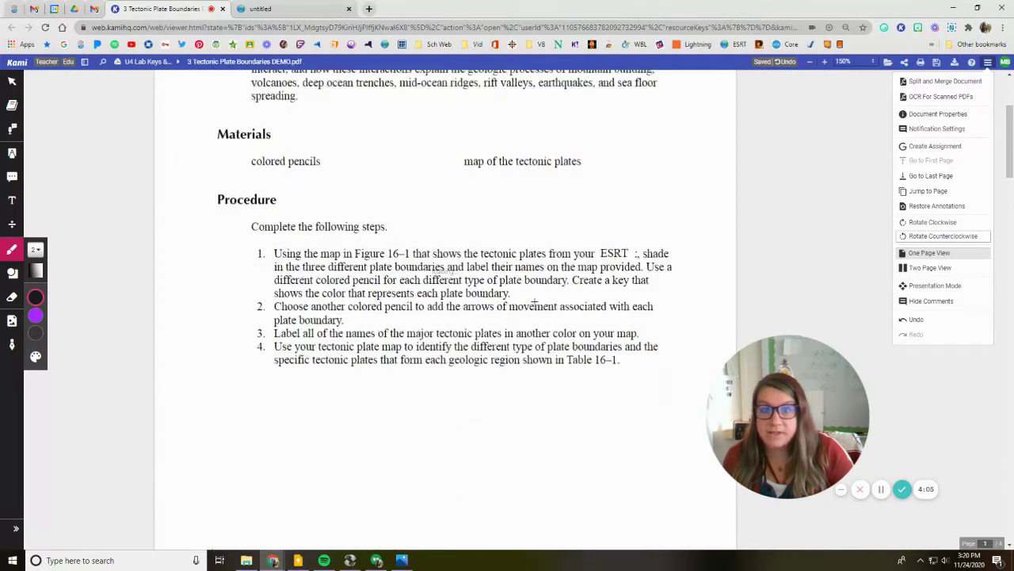
{"action": "scroll", "coordinate": [384, 330], "scroll_direction": "down", "scroll_amount": 1}
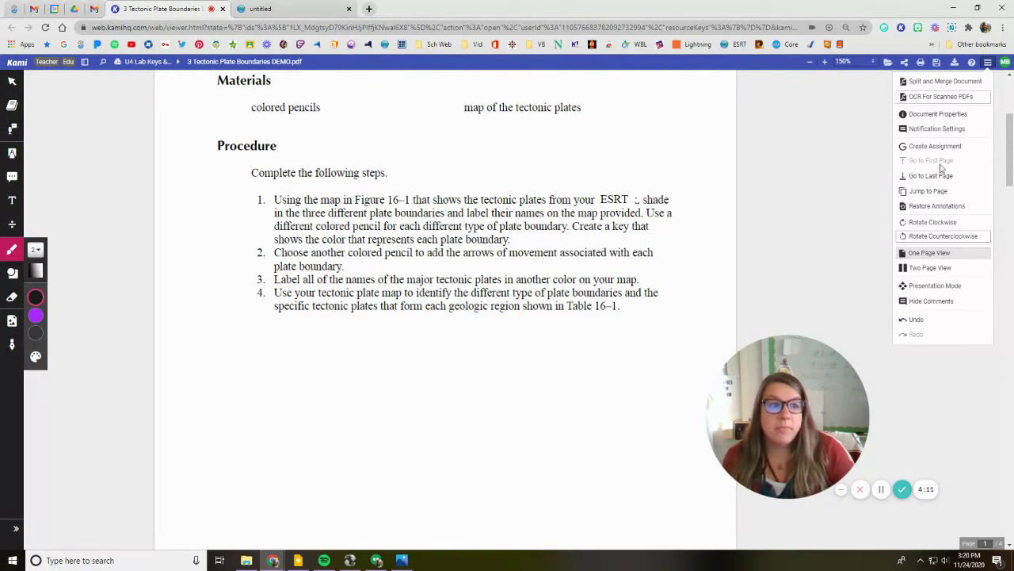
Rotate the pages clockwise and add an orange size 12 text label "North American Plate" over North America on the map.
{"action": "left_click", "coordinate": [933, 222]}
{"action": "scroll", "coordinate": [360, 305], "scroll_direction": "down", "scroll_amount": 5}
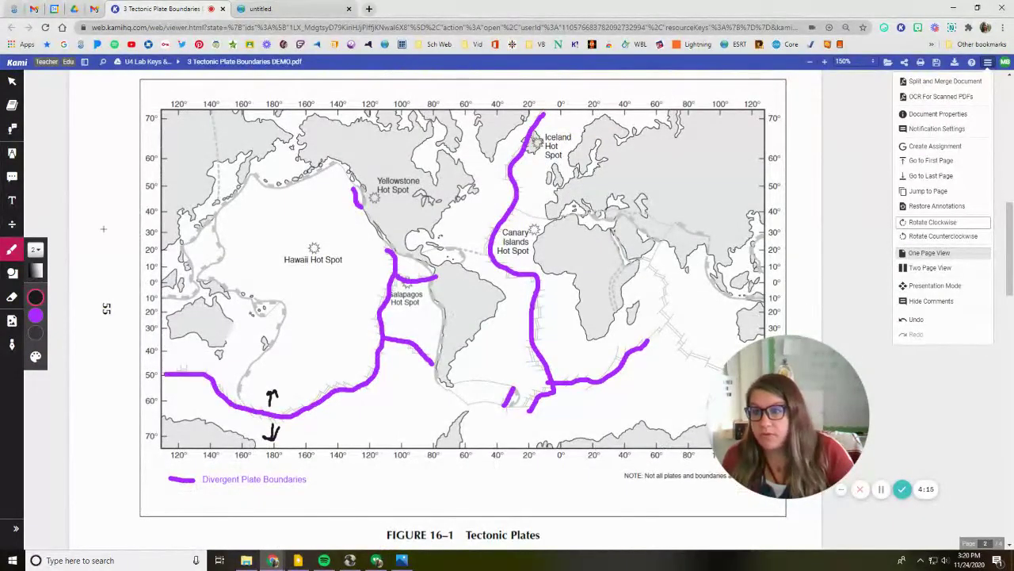
{"action": "left_click", "coordinate": [12, 201]}
{"action": "left_click", "coordinate": [35, 226]}
{"action": "left_click", "coordinate": [105, 230]}
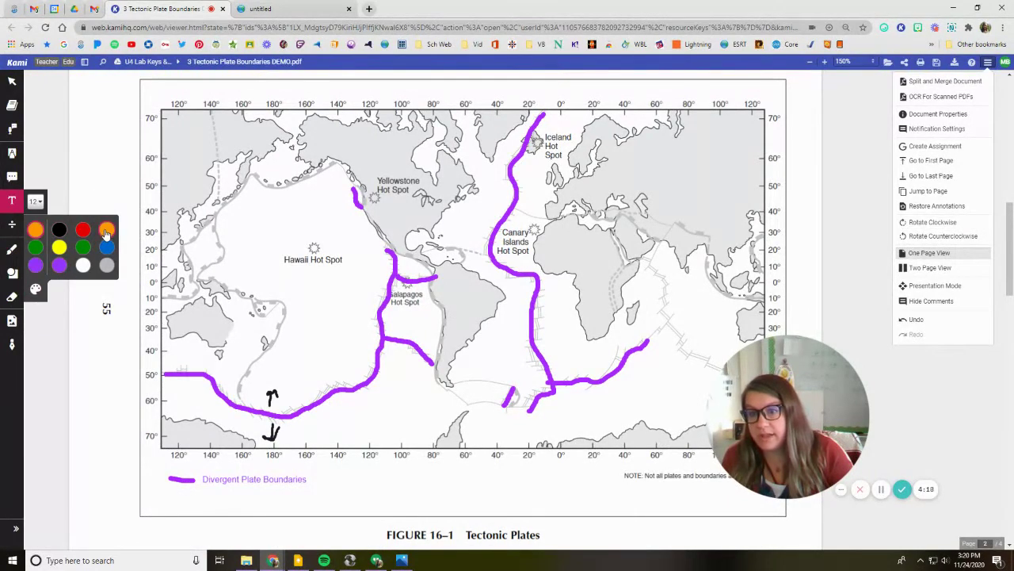
{"action": "left_click", "coordinate": [392, 204]}
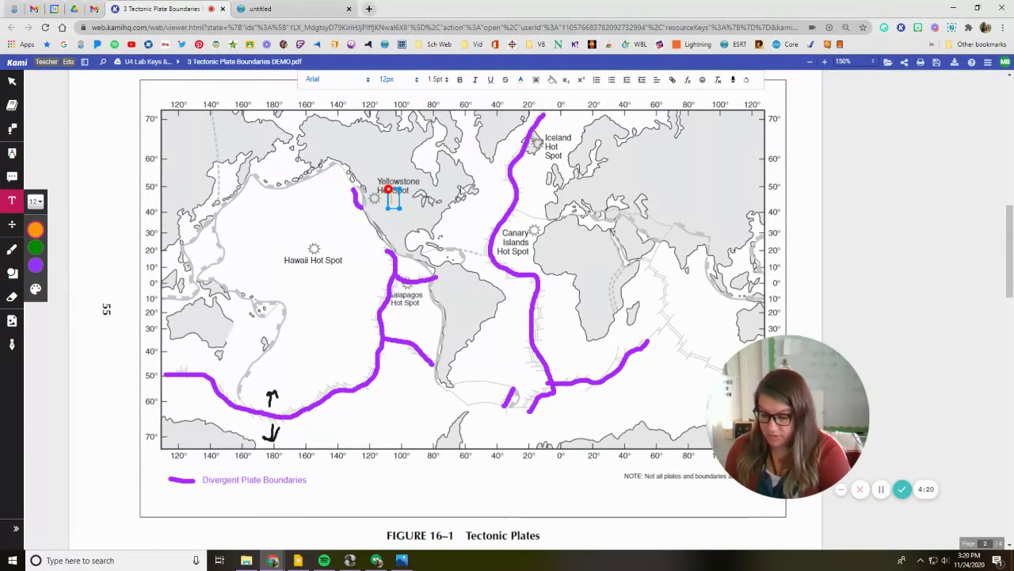
{"action": "type", "text": "North American Plate"}
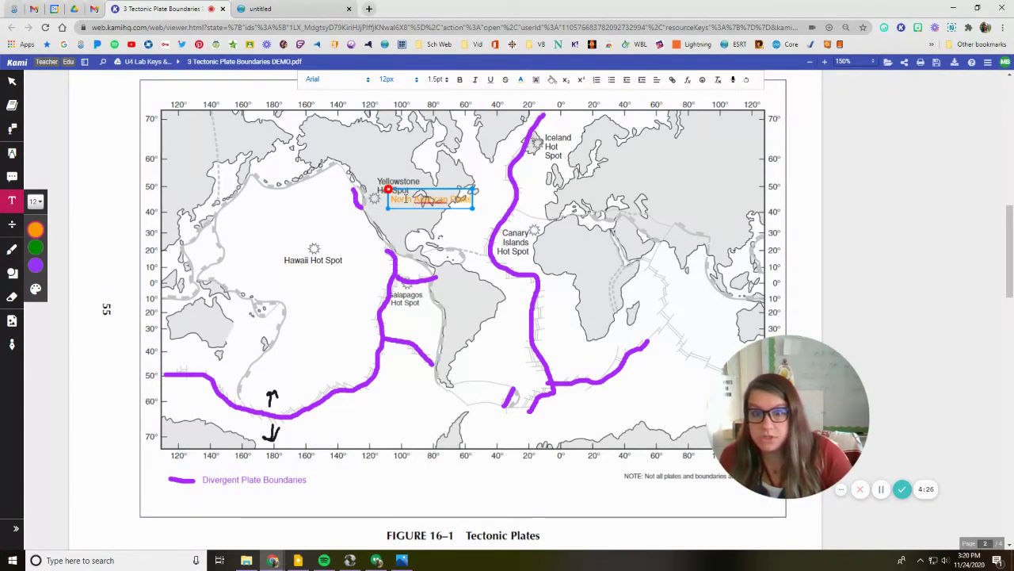
Change the whole North American Plate label to green.
{"action": "key", "text": "ctrl+a"}
{"action": "left_click", "coordinate": [35, 230]}
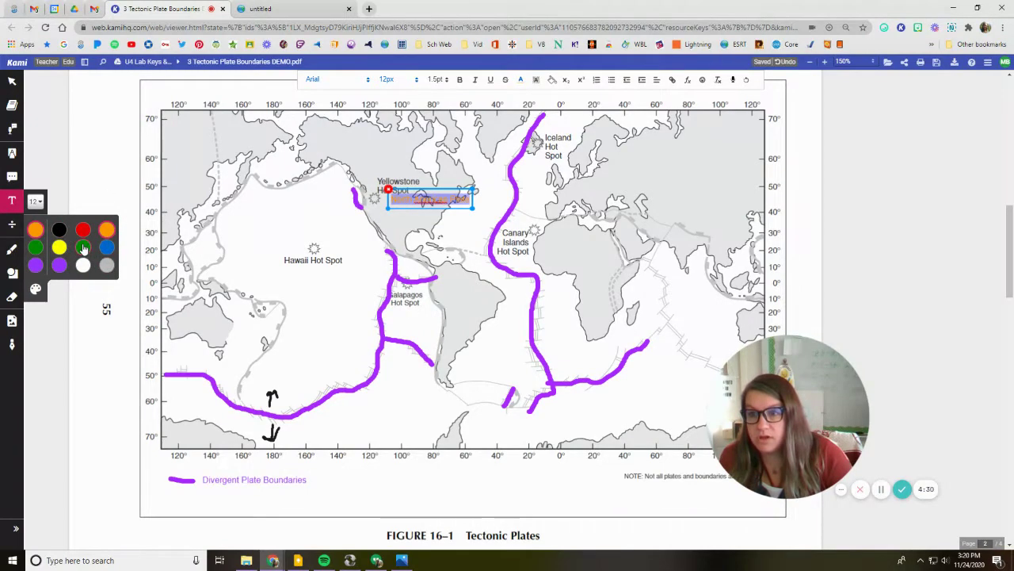
{"action": "left_click", "coordinate": [82, 246]}
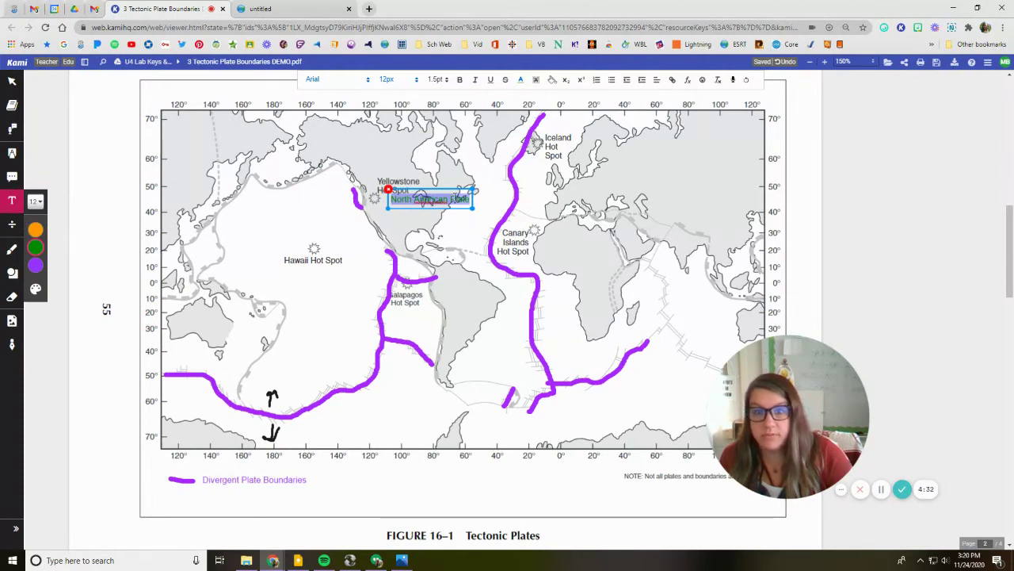
Correct the spelling of "American" in the green label and move it slightly down, clear of the Yellowstone Hot Spot text.
{"action": "left_click", "coordinate": [434, 200]}
{"action": "right_click", "coordinate": [447, 200]}
{"action": "left_click", "coordinate": [445, 210]}
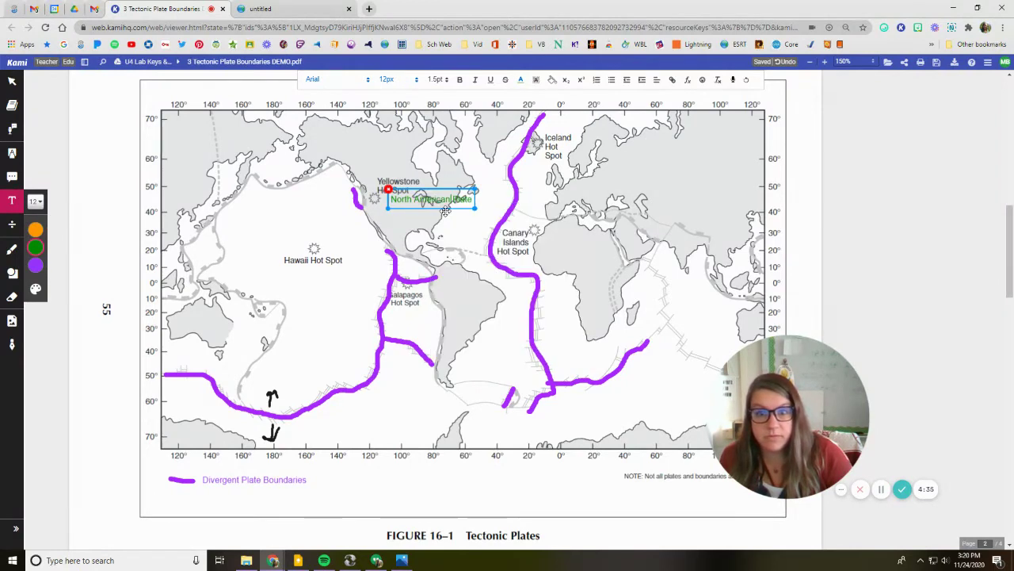
{"action": "left_click_drag", "start_coordinate": [446, 190], "coordinate": [449, 205]}
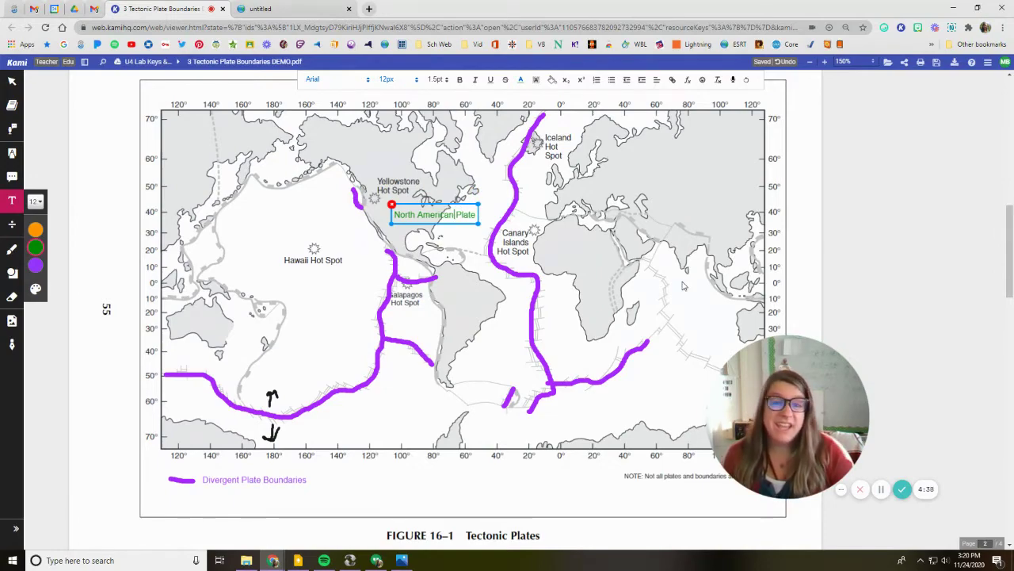
Rotate the pages counterclockwise from the first page and review the last procedure step about Table 16-1.
{"action": "scroll", "coordinate": [683, 286], "scroll_direction": "down", "scroll_amount": 1}
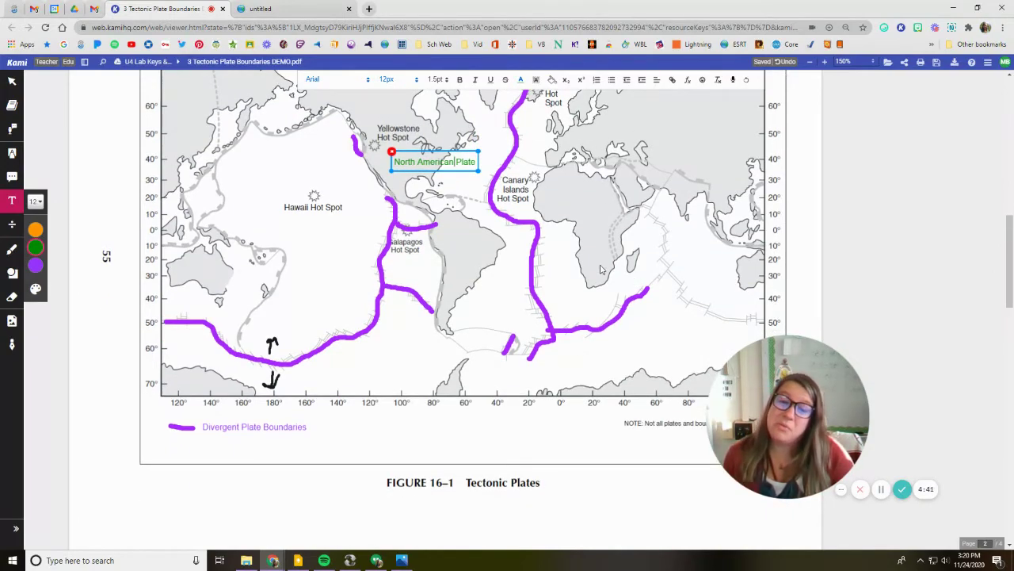
{"action": "scroll", "coordinate": [601, 270], "scroll_direction": "up", "scroll_amount": 6}
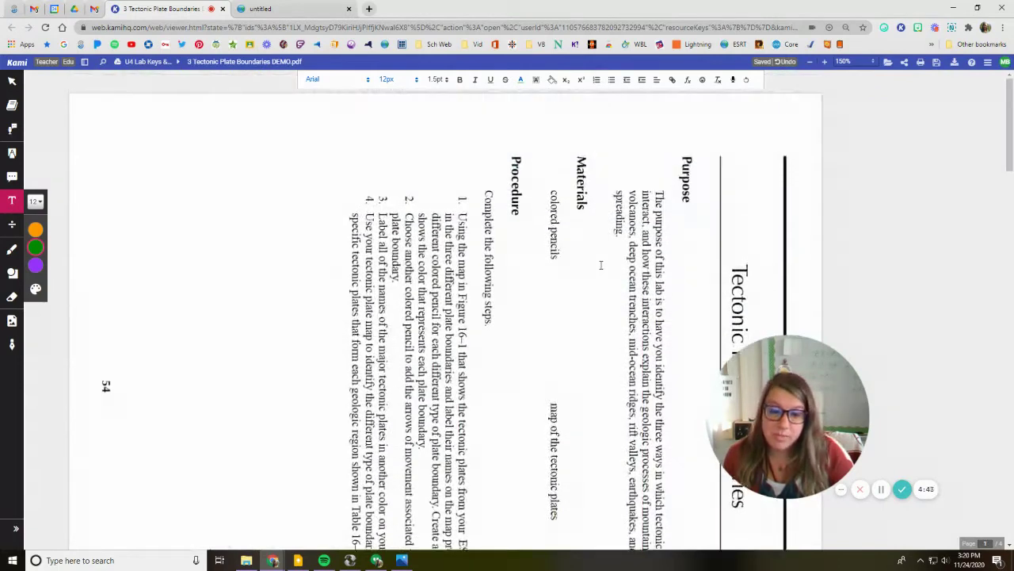
{"action": "scroll", "coordinate": [601, 264], "scroll_direction": "down", "scroll_amount": 3}
{"action": "left_click", "coordinate": [988, 62]}
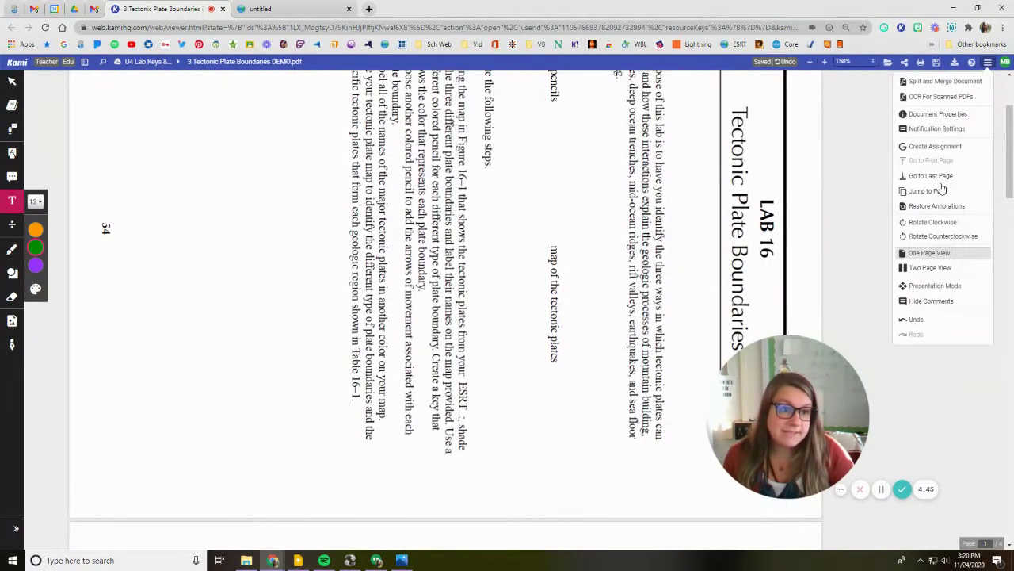
{"action": "left_click", "coordinate": [933, 236]}
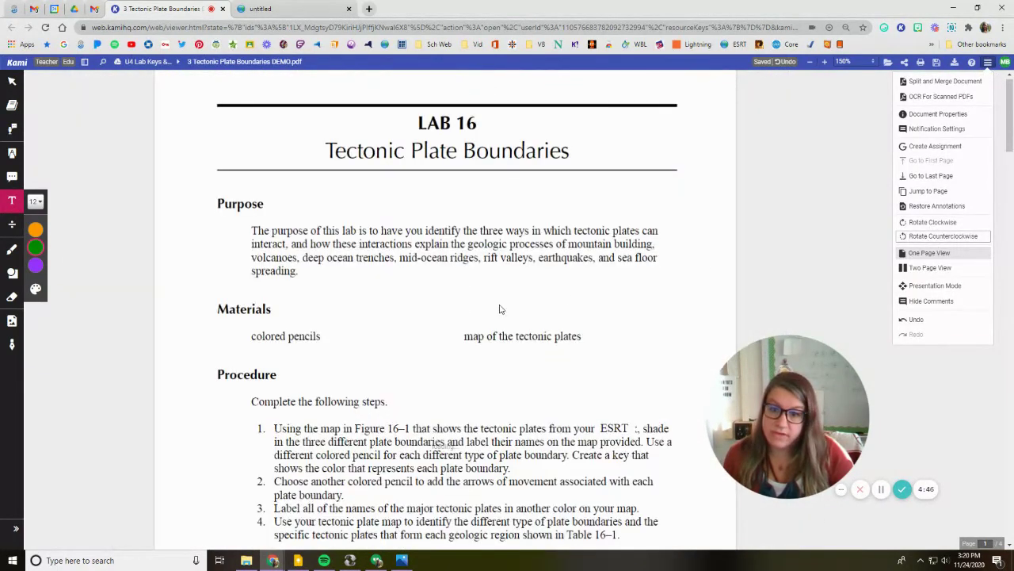
{"action": "scroll", "coordinate": [367, 366], "scroll_direction": "down", "scroll_amount": 2}
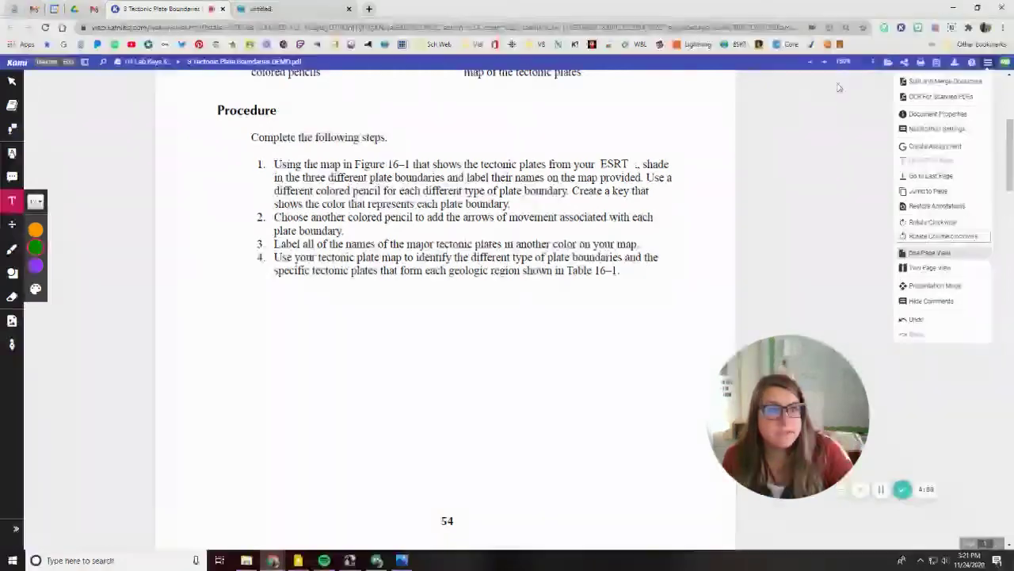
Reduce the document zoom to 110% and bring Table 16-1 into view.
{"action": "left_click", "coordinate": [809, 61]}
{"action": "left_click", "coordinate": [809, 61]}
{"action": "scroll", "coordinate": [589, 331], "scroll_direction": "down", "scroll_amount": 7}
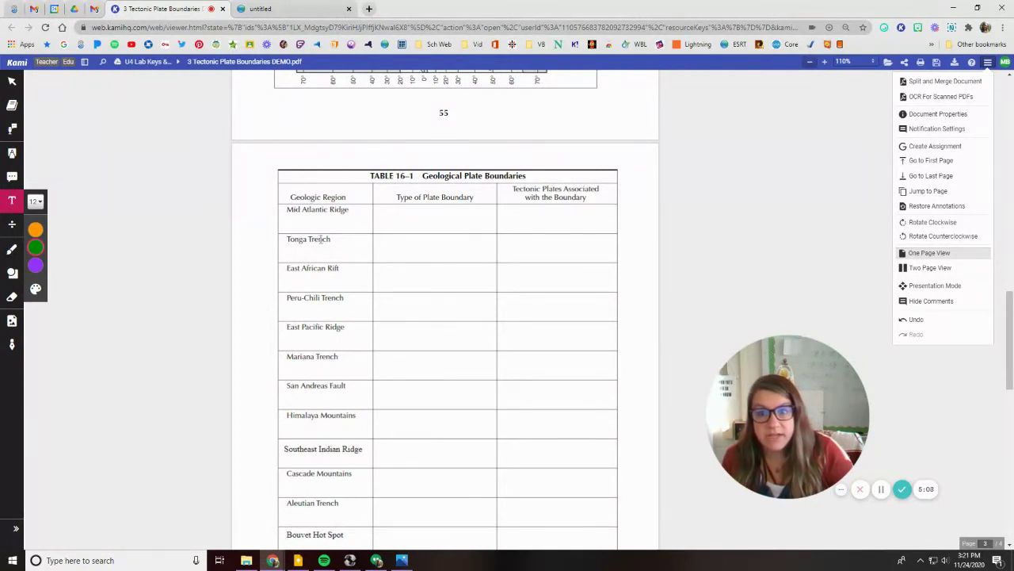
Enter "Divergent" in green as the Mid Atlantic Ridge's boundary type in Table 16-1, consulting the reference map for the ridge and its plates.
{"action": "left_click", "coordinate": [273, 9]}
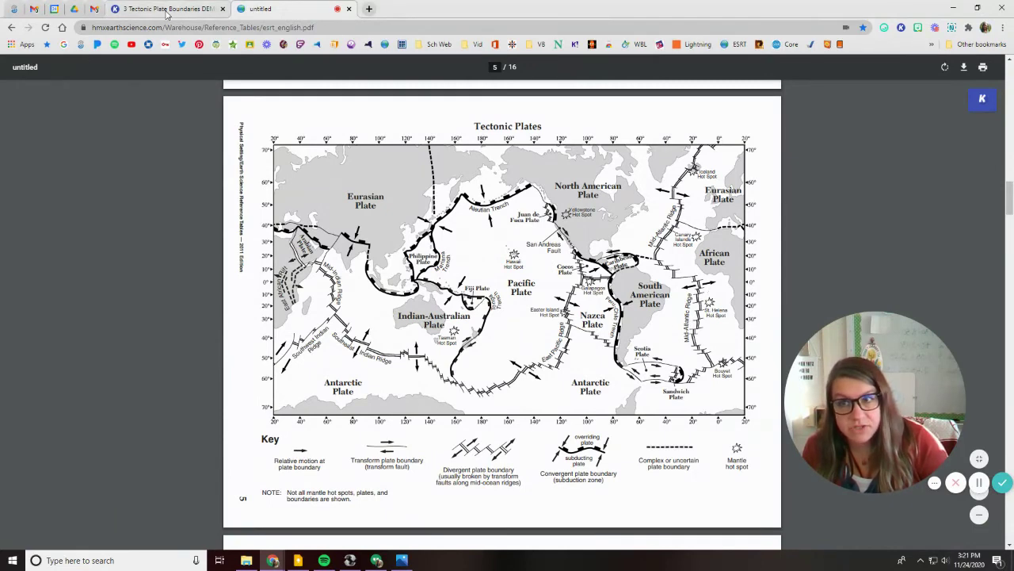
{"action": "left_click", "coordinate": [168, 10]}
{"action": "left_click", "coordinate": [399, 219]}
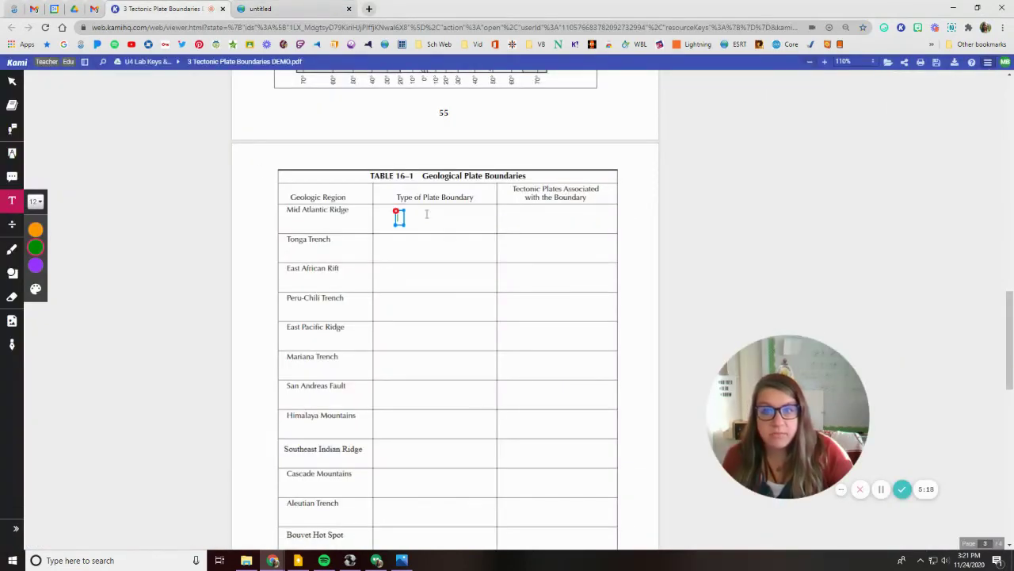
{"action": "type", "text": "Divergent"}
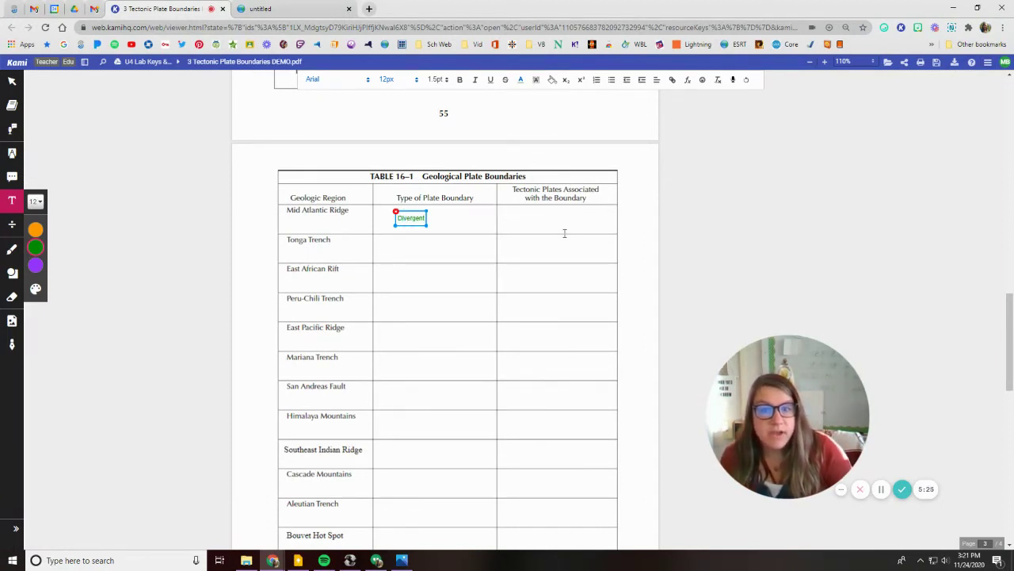
{"action": "left_click", "coordinate": [308, 7]}
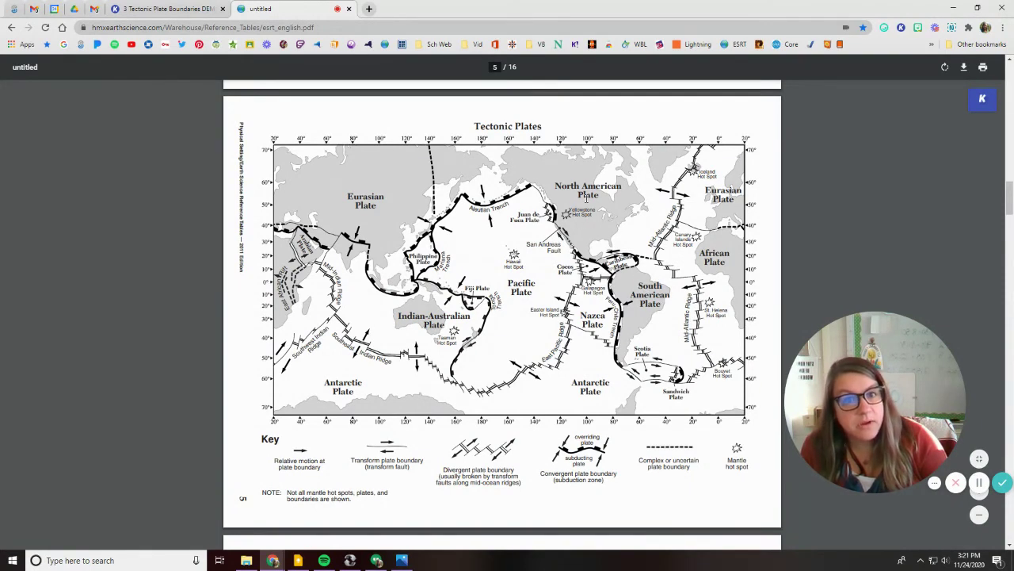
{"action": "left_click", "coordinate": [177, 11]}
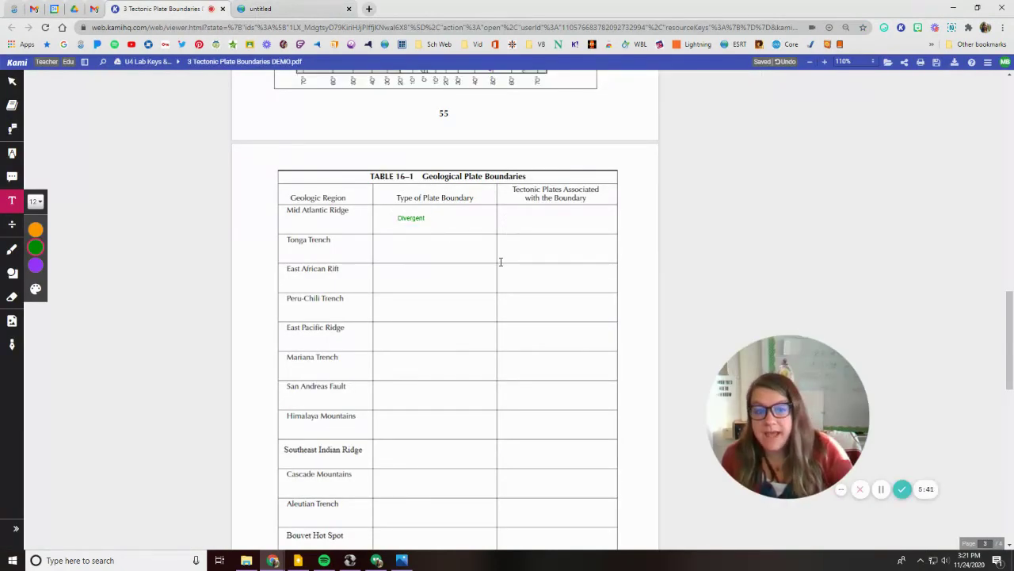
Look through the Conclusions questions on the last page and return to the start of the lab document.
{"action": "scroll", "coordinate": [500, 261], "scroll_direction": "down", "scroll_amount": 7}
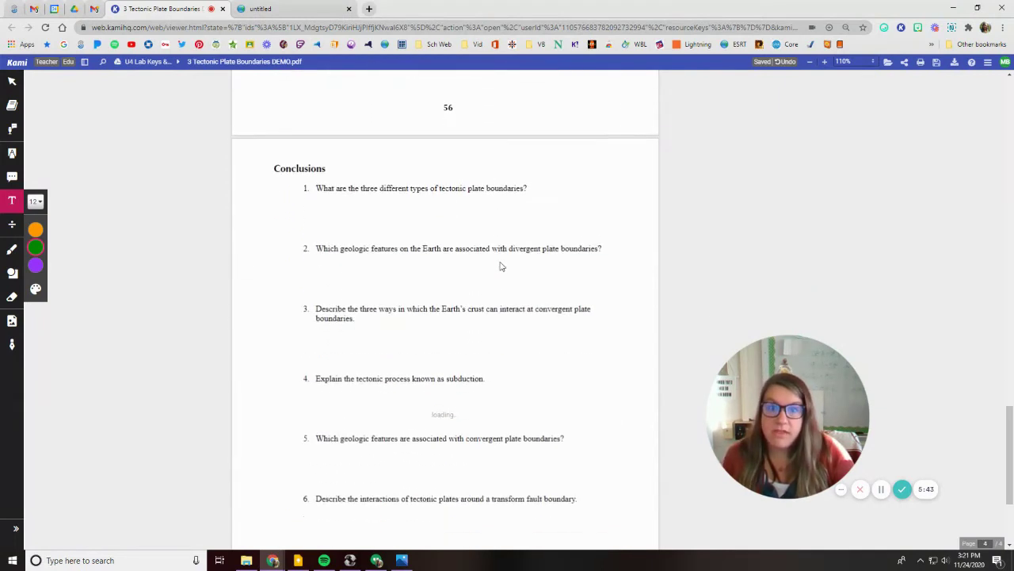
{"action": "scroll", "coordinate": [500, 266], "scroll_direction": "down", "scroll_amount": 1}
{"action": "scroll", "coordinate": [446, 389], "scroll_direction": "down", "scroll_amount": 2}
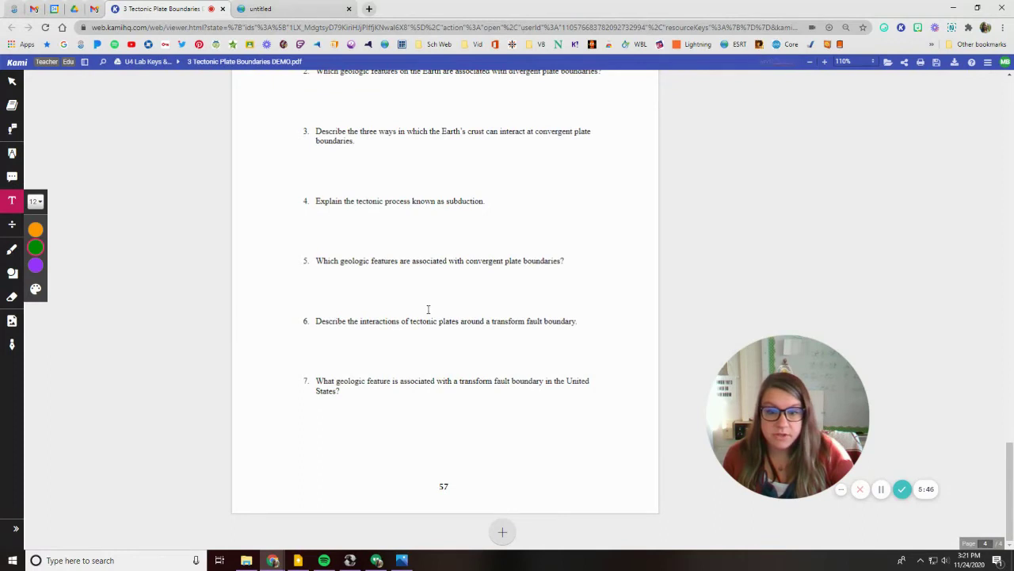
{"action": "scroll", "coordinate": [410, 338], "scroll_direction": "up", "scroll_amount": 1}
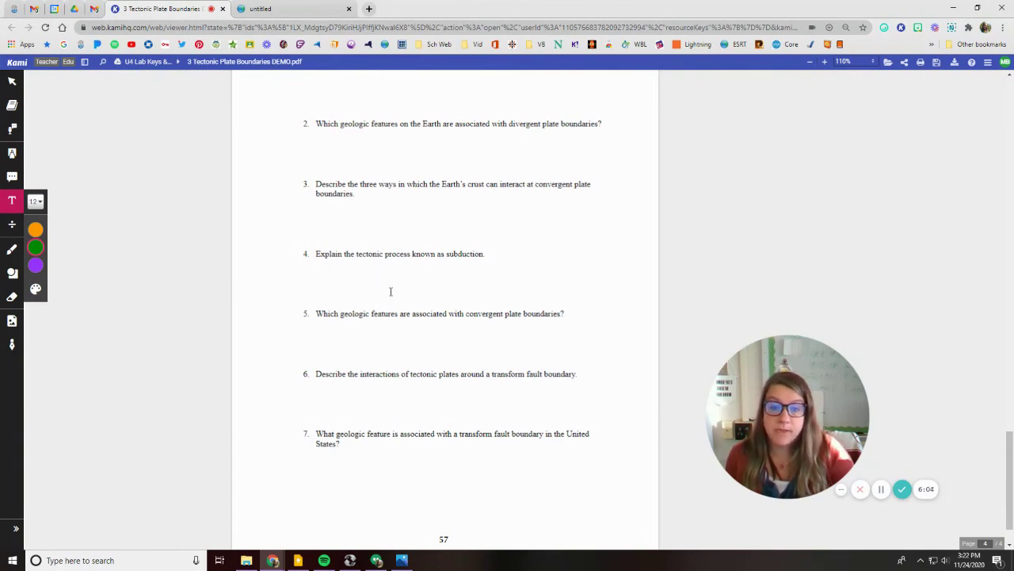
{"action": "scroll", "coordinate": [391, 292], "scroll_direction": "up", "scroll_amount": 20}
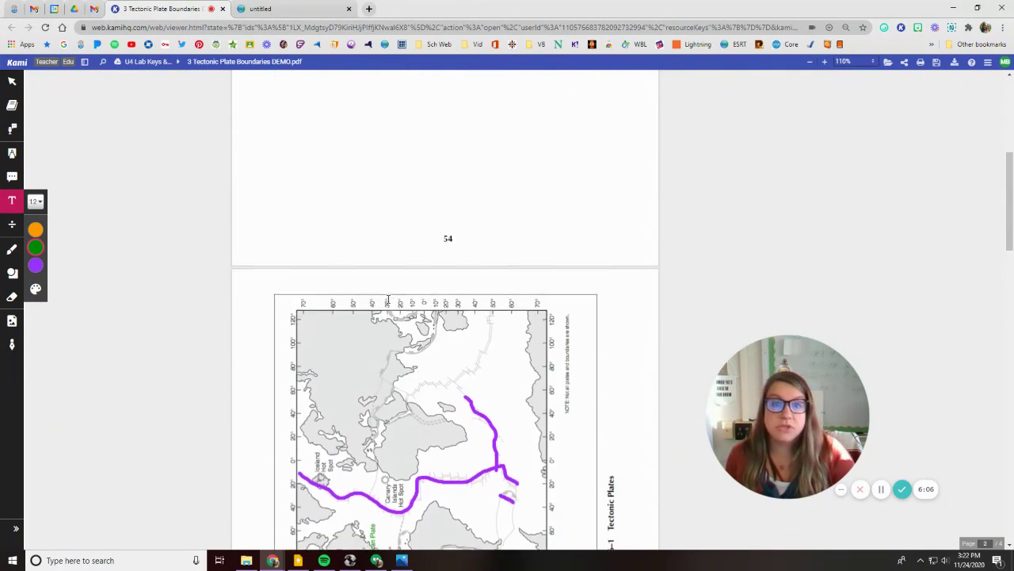
{"action": "scroll", "coordinate": [388, 299], "scroll_direction": "up", "scroll_amount": 8}
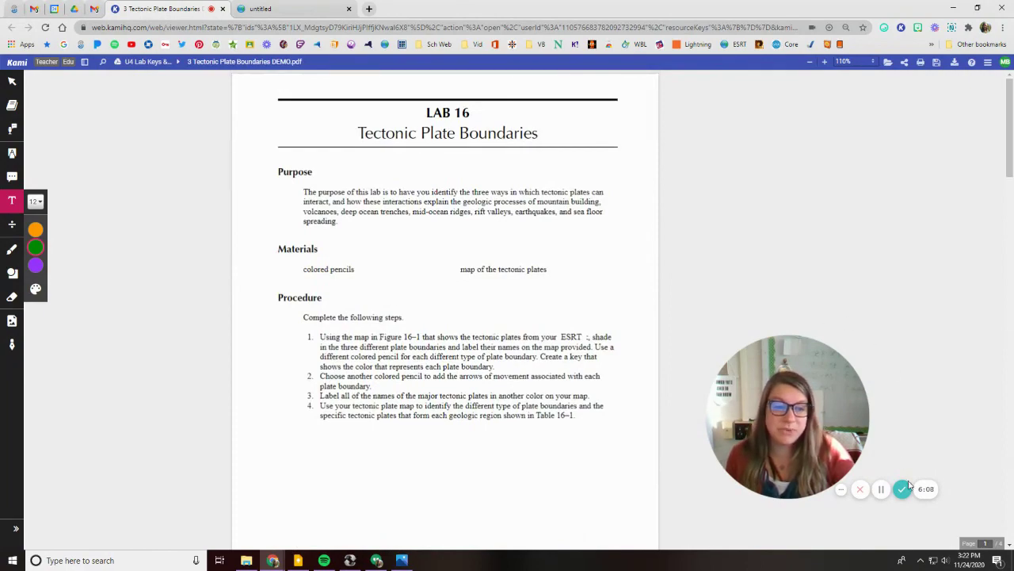